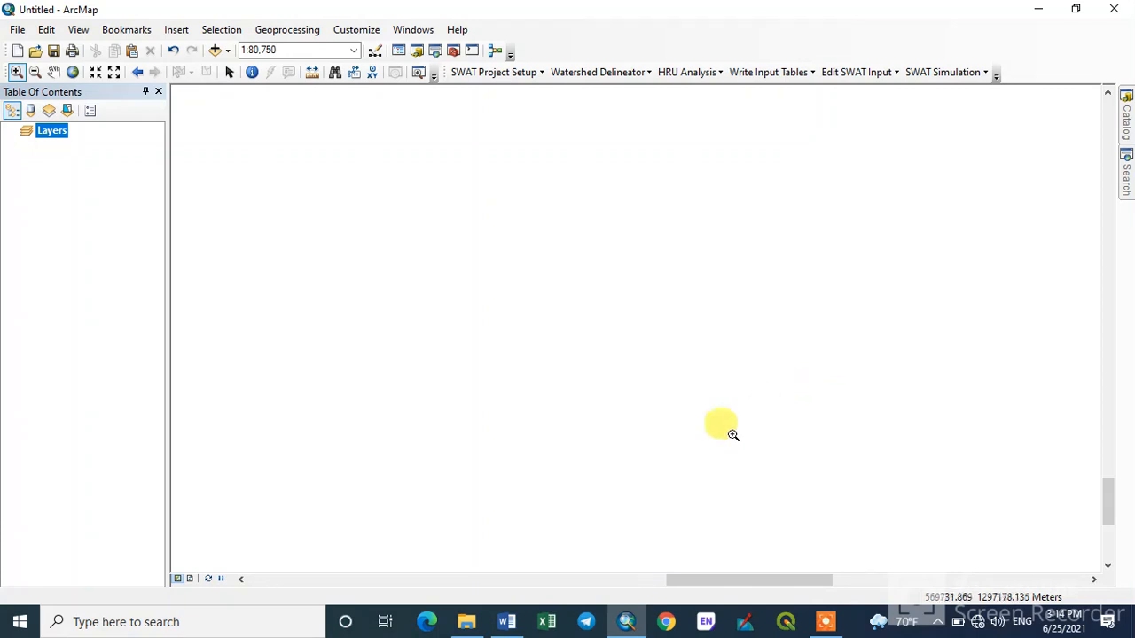
- In File Explorer, extract the L1C_T37PEP_A020281_20210123T075441 archive in place within D:\Sentinel 2 Data and Landsat Data
click(465, 623)
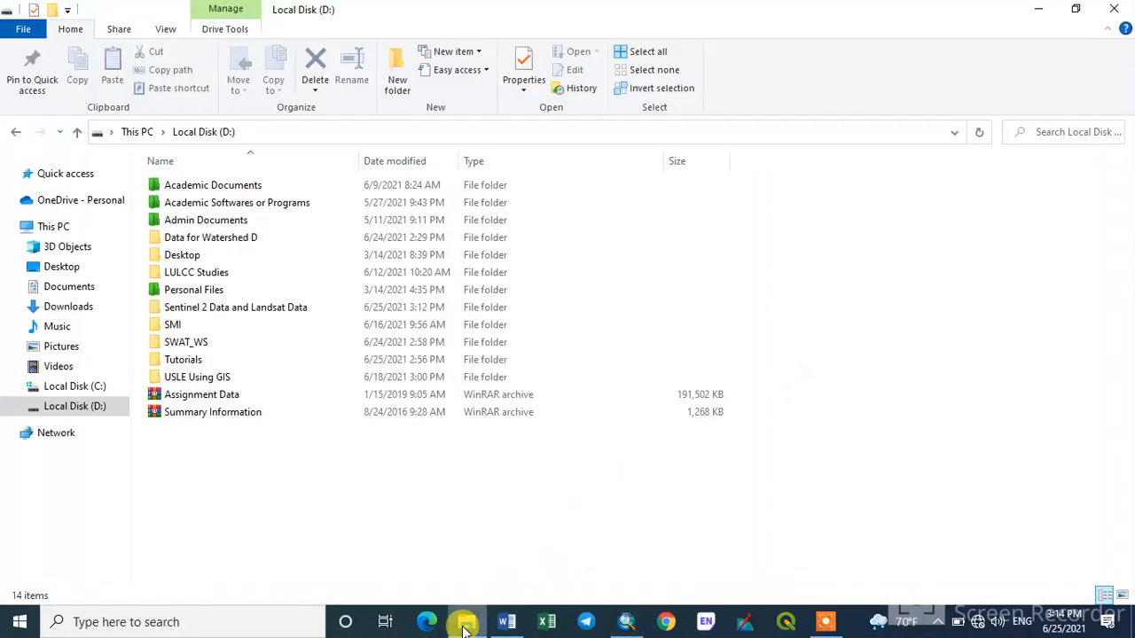
click(237, 312)
double_click(237, 312)
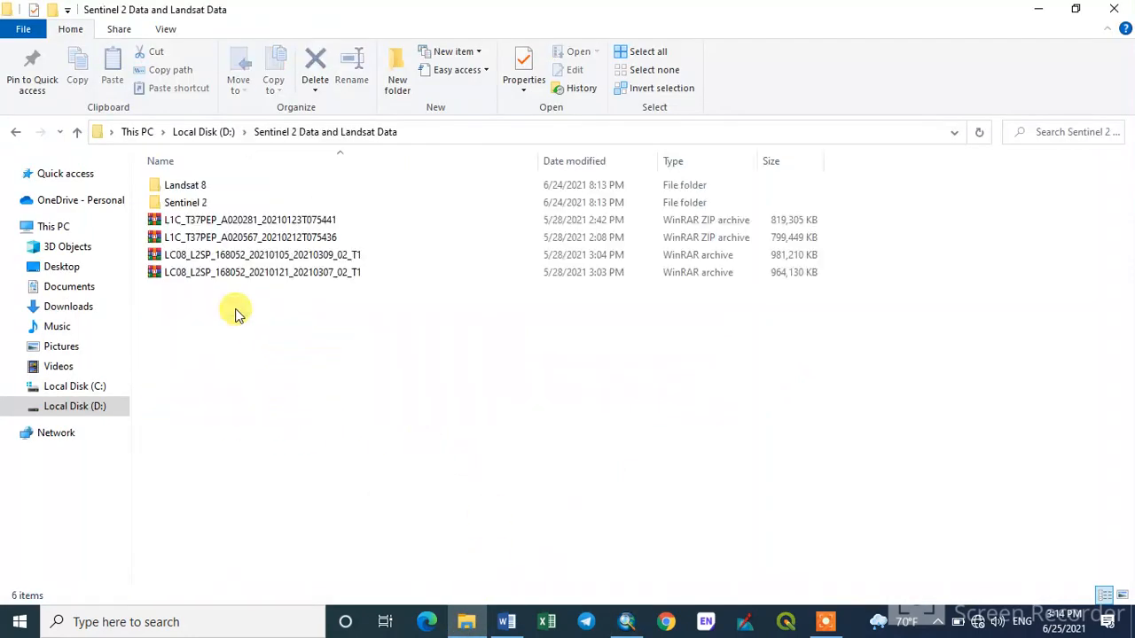
click(229, 224)
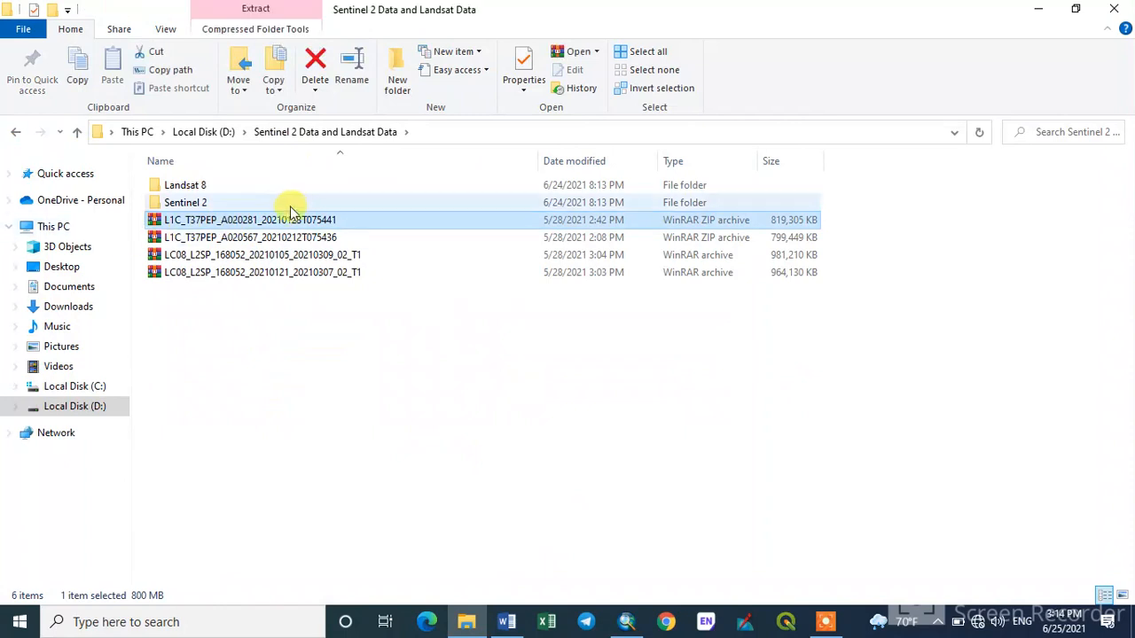
right_click(222, 221)
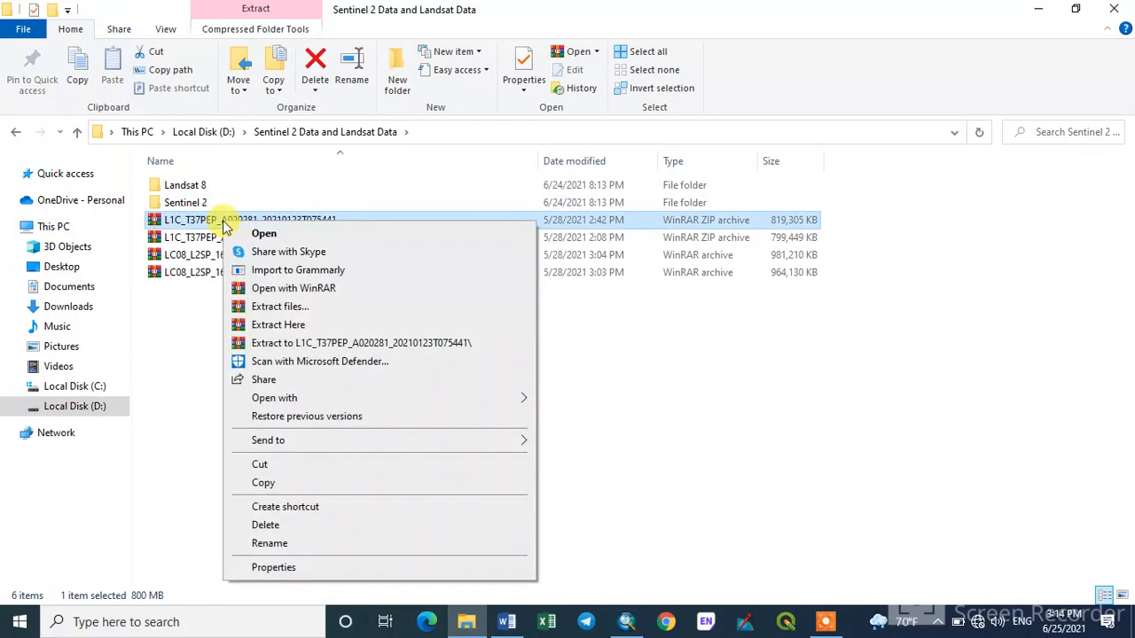
click(295, 324)
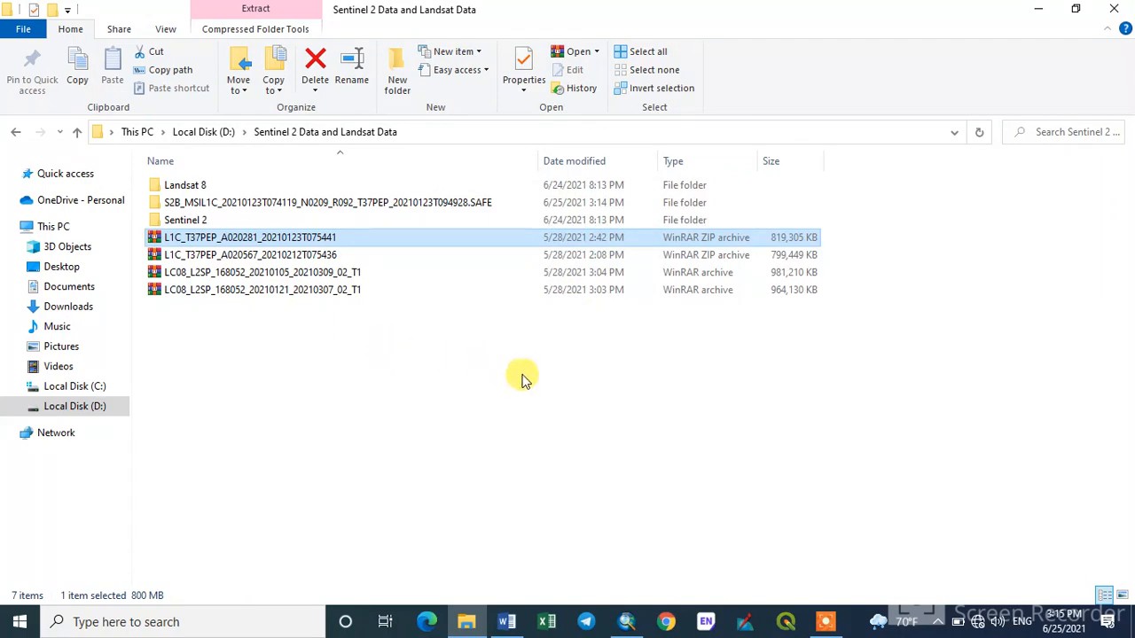
- Switch to the Word document and examine which bands the NDVI formulas use for Landsat 8 and Sentinel 2
click(626, 621)
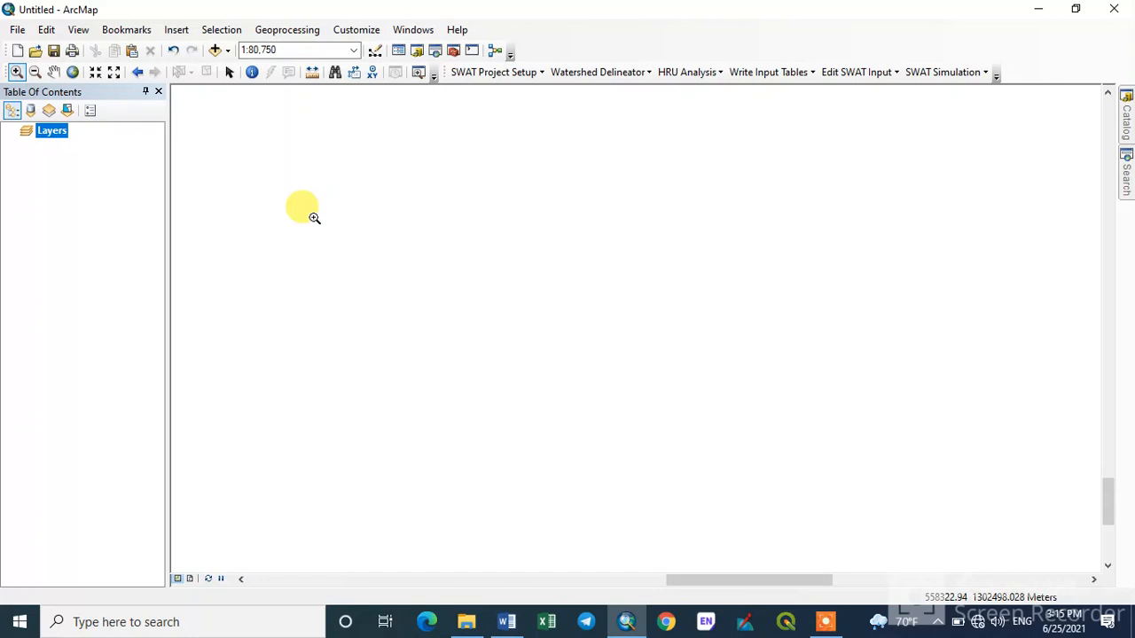
click(506, 620)
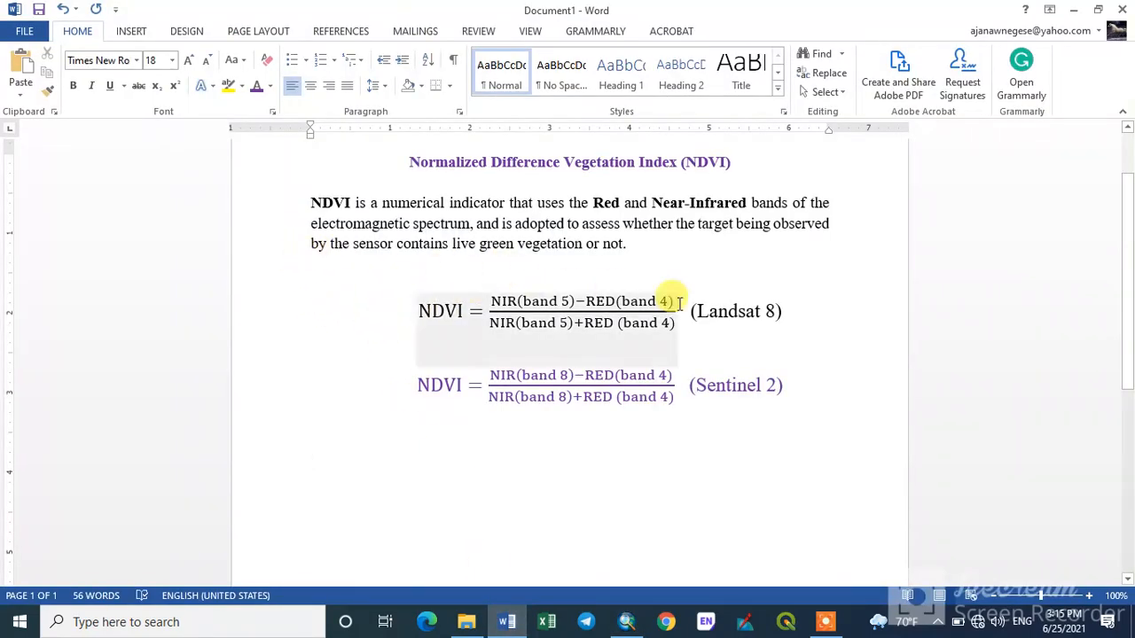
drag(810, 317, 431, 308)
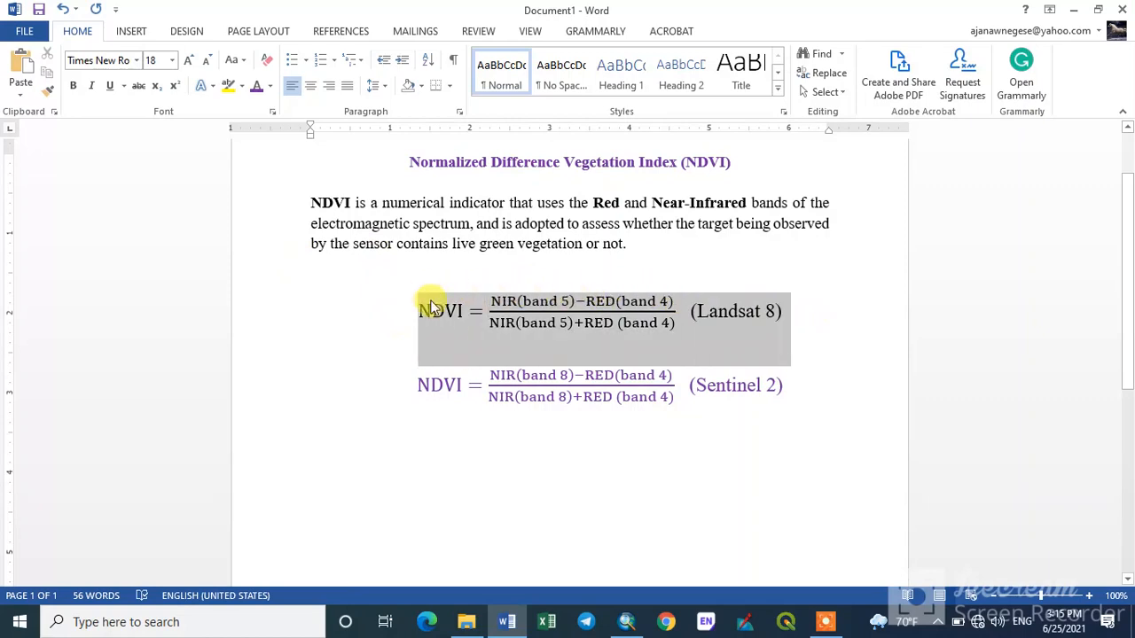
click(815, 313)
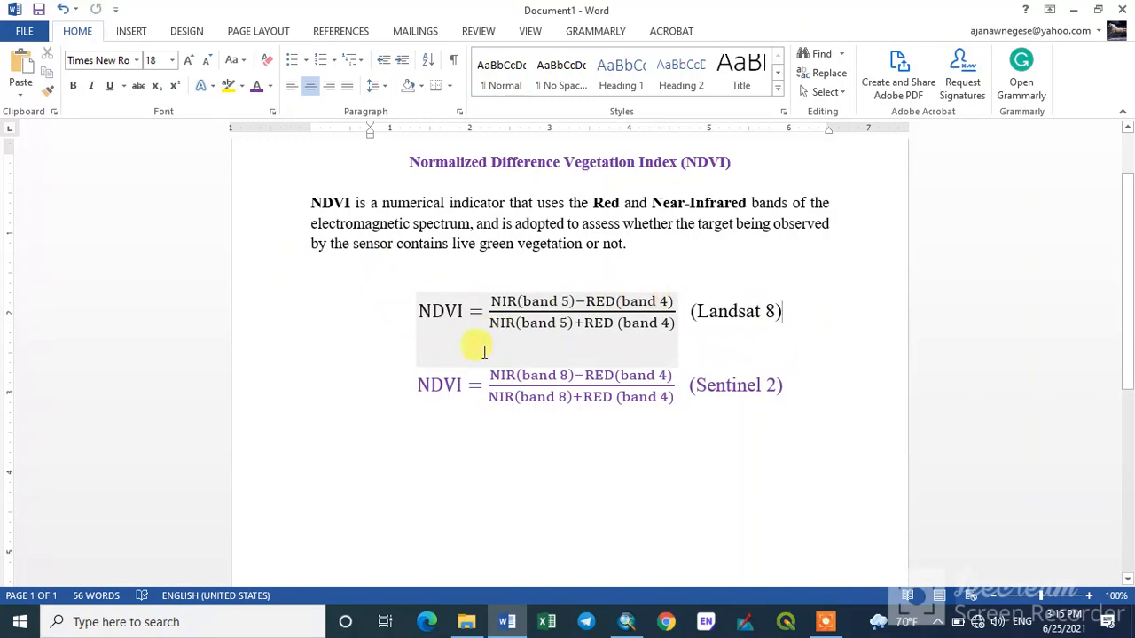
drag(801, 377, 421, 383)
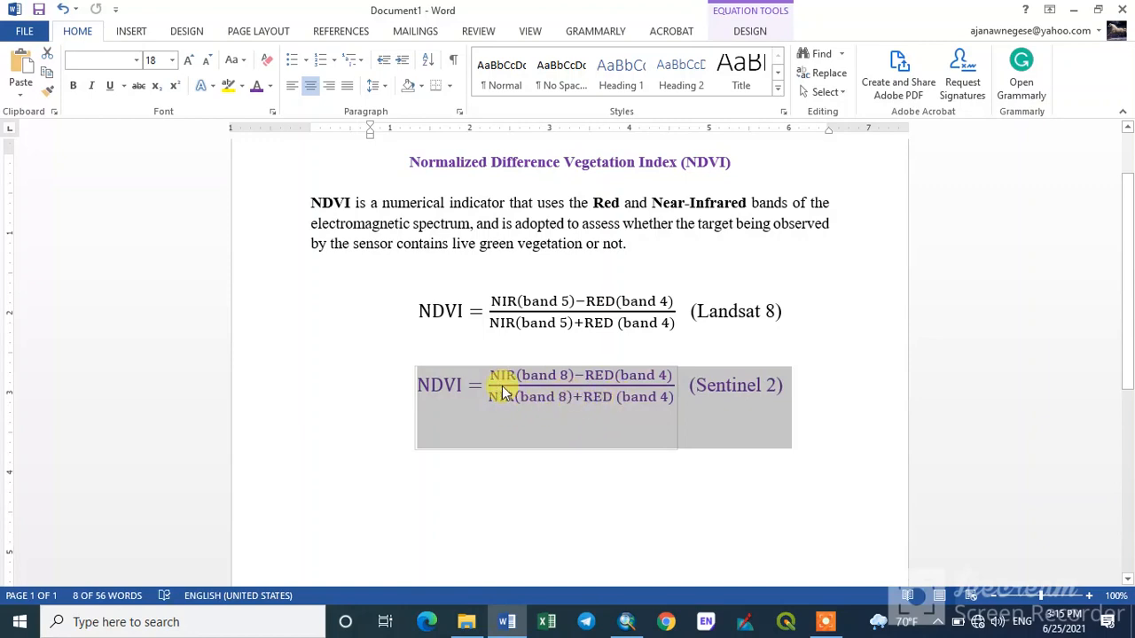
click(413, 388)
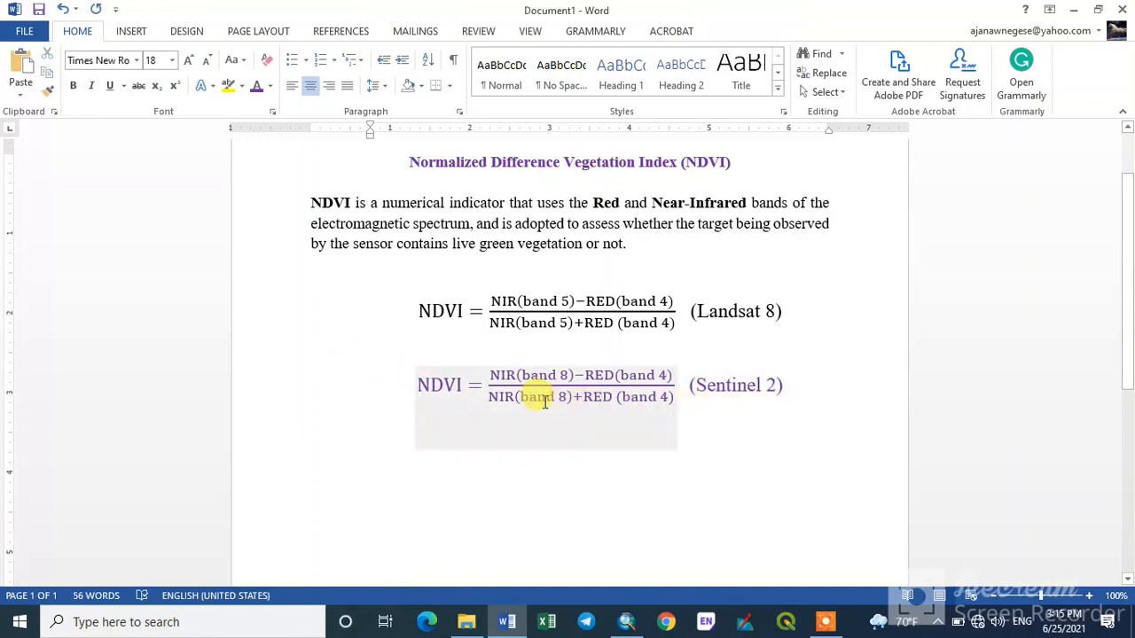
double_click(538, 374)
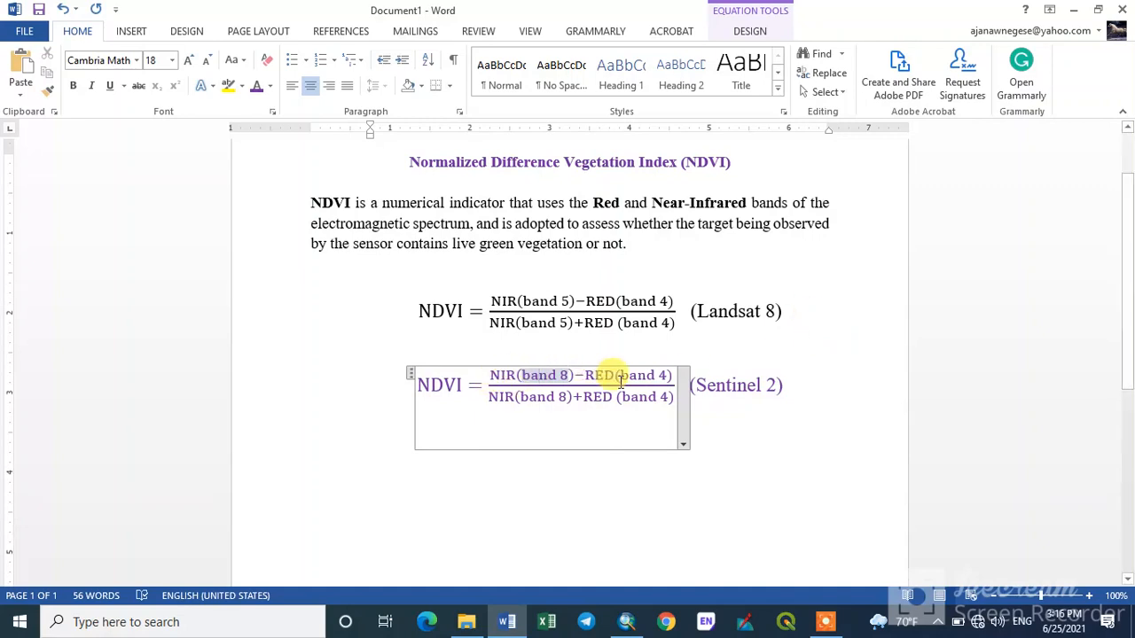
drag(794, 310, 645, 322)
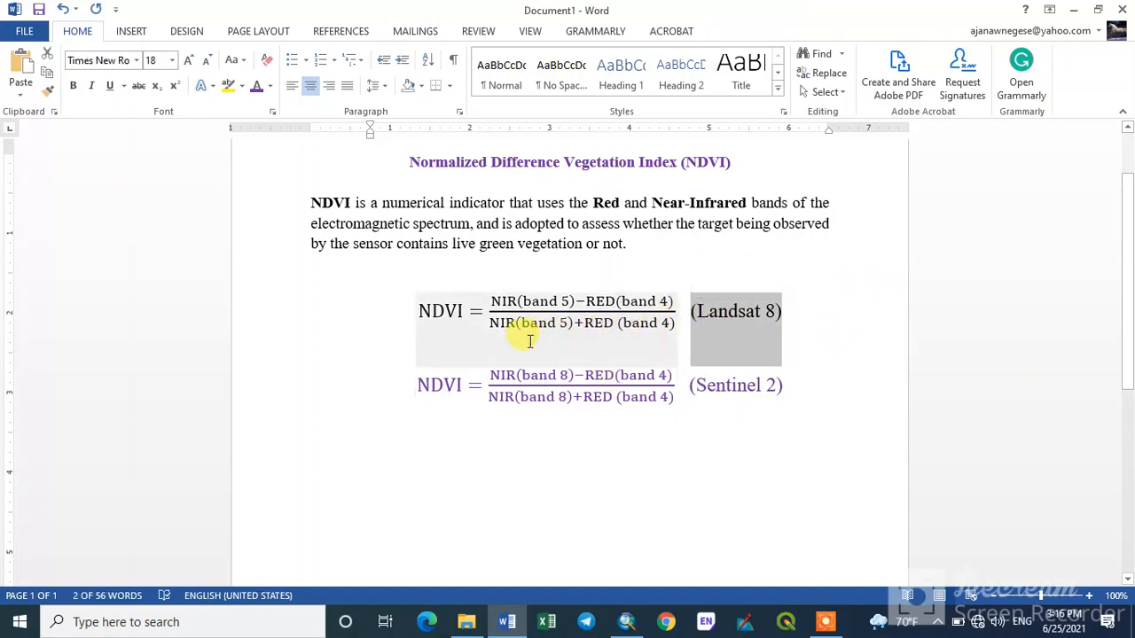
click(562, 300)
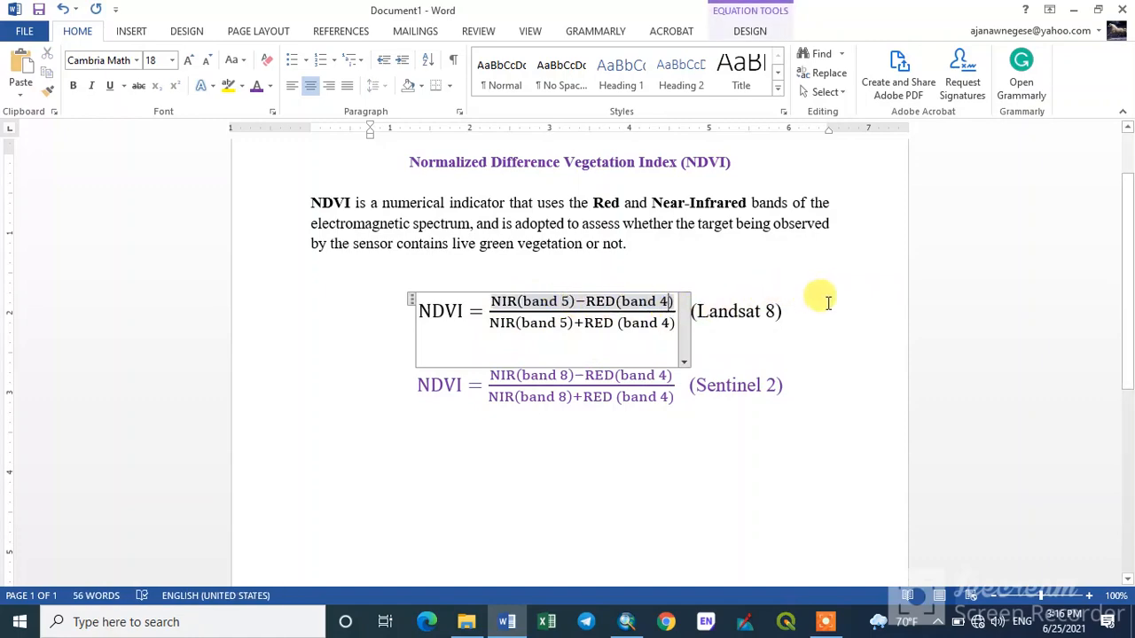
click(811, 331)
- Back in File Explorer, browse the extracted .SAFE folder through GRANULE to IMG_DATA and locate the B08 and B04 band files
click(466, 621)
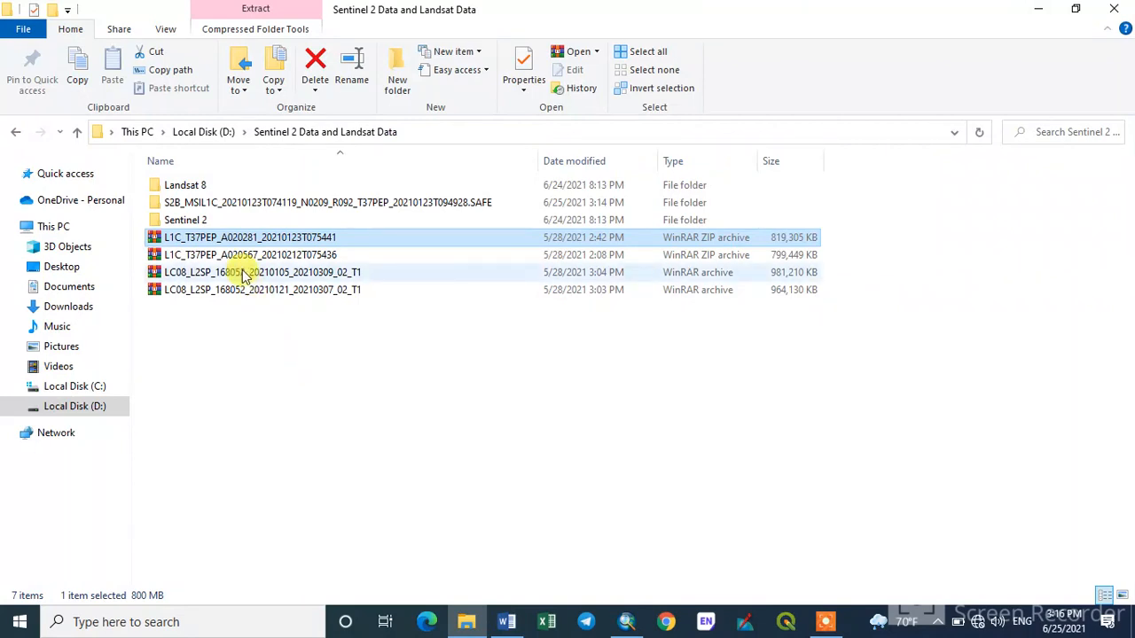
mouse_move(249, 213)
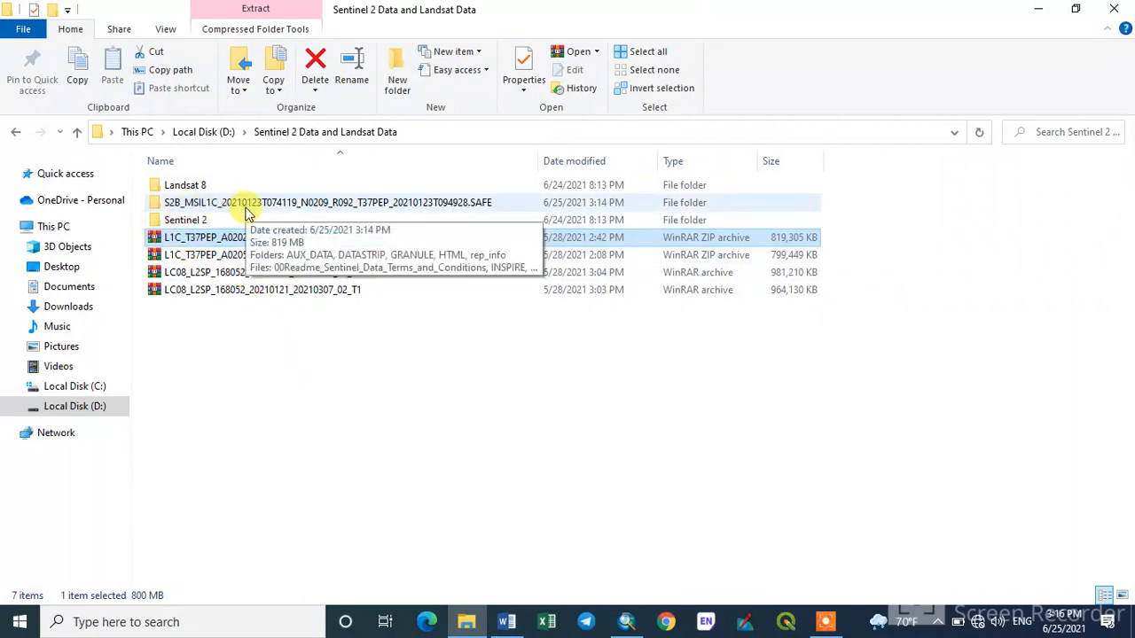
double_click(236, 206)
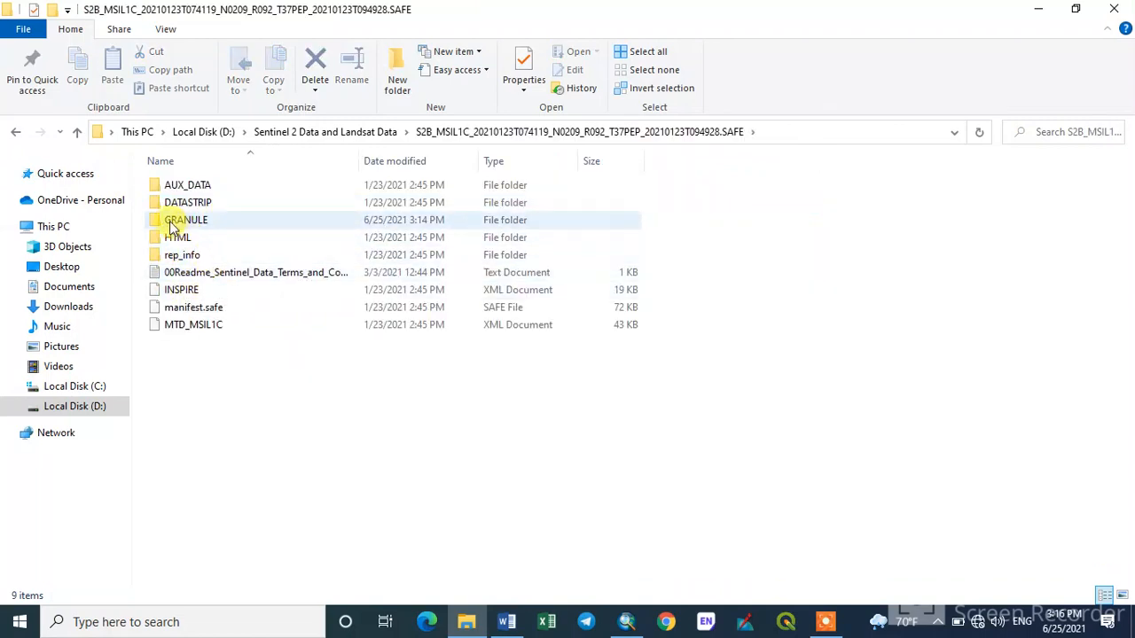
mouse_move(182, 223)
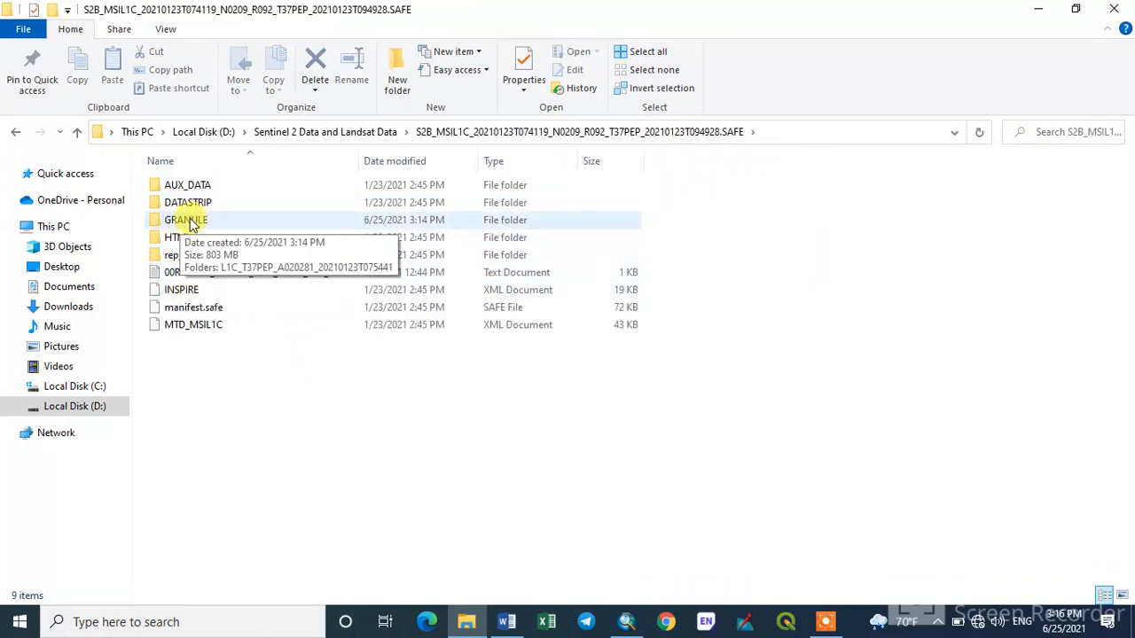
double_click(183, 221)
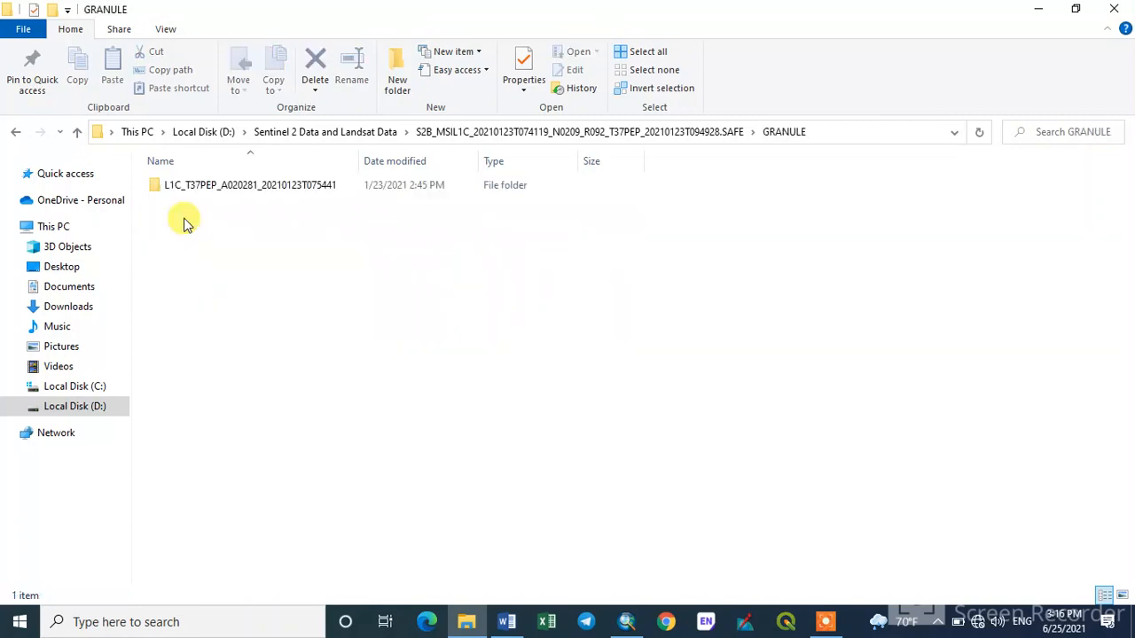
double_click(198, 193)
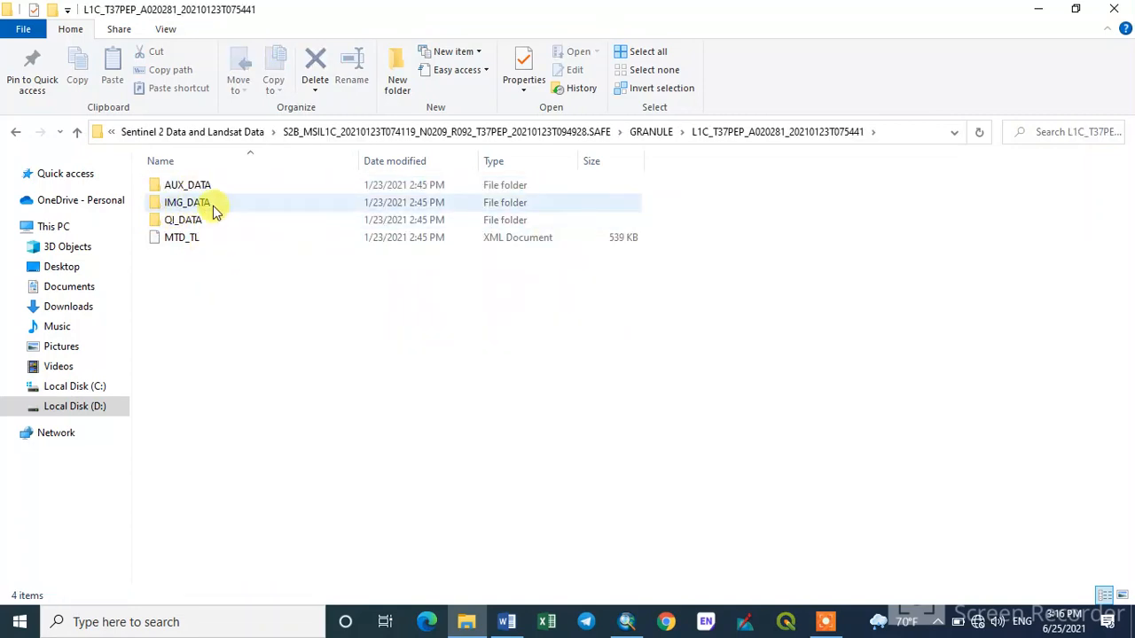
double_click(213, 205)
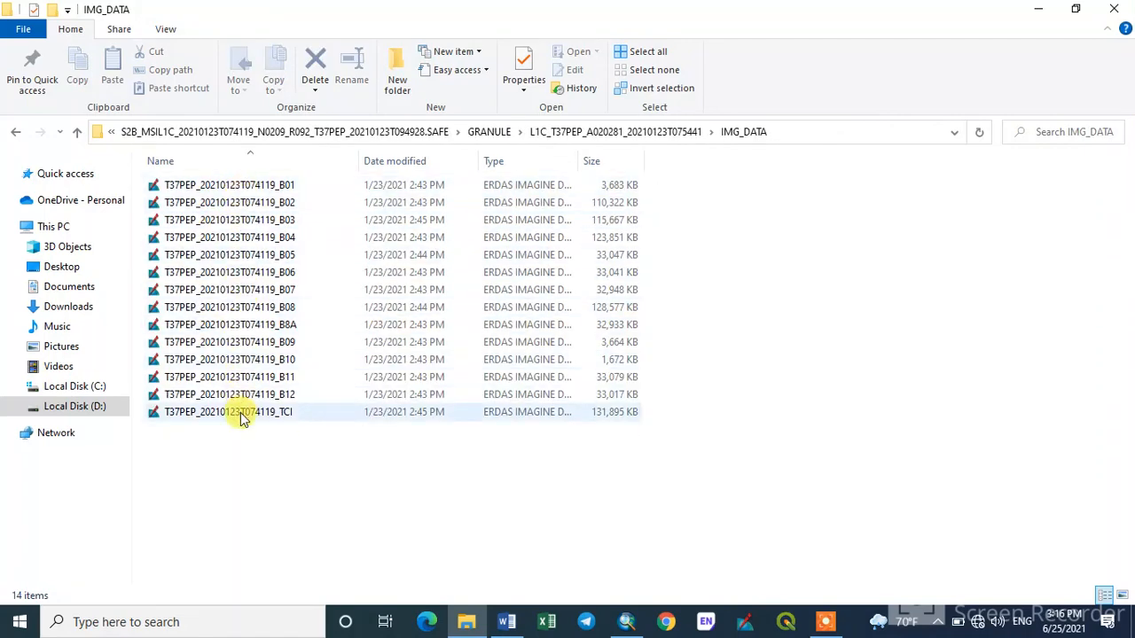
click(262, 395)
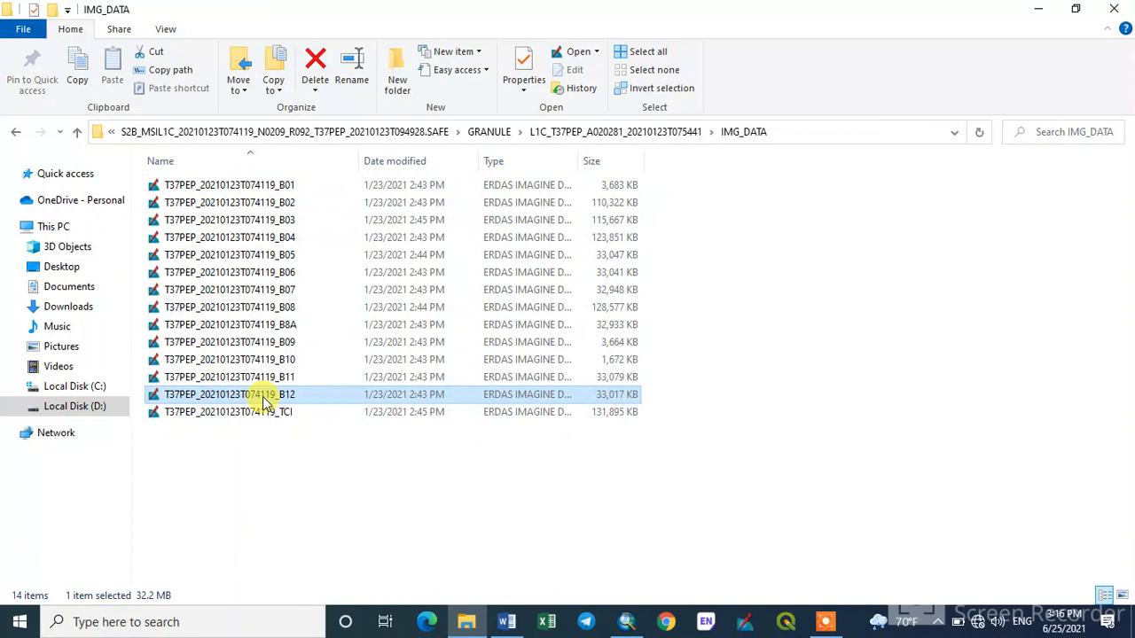
click(282, 307)
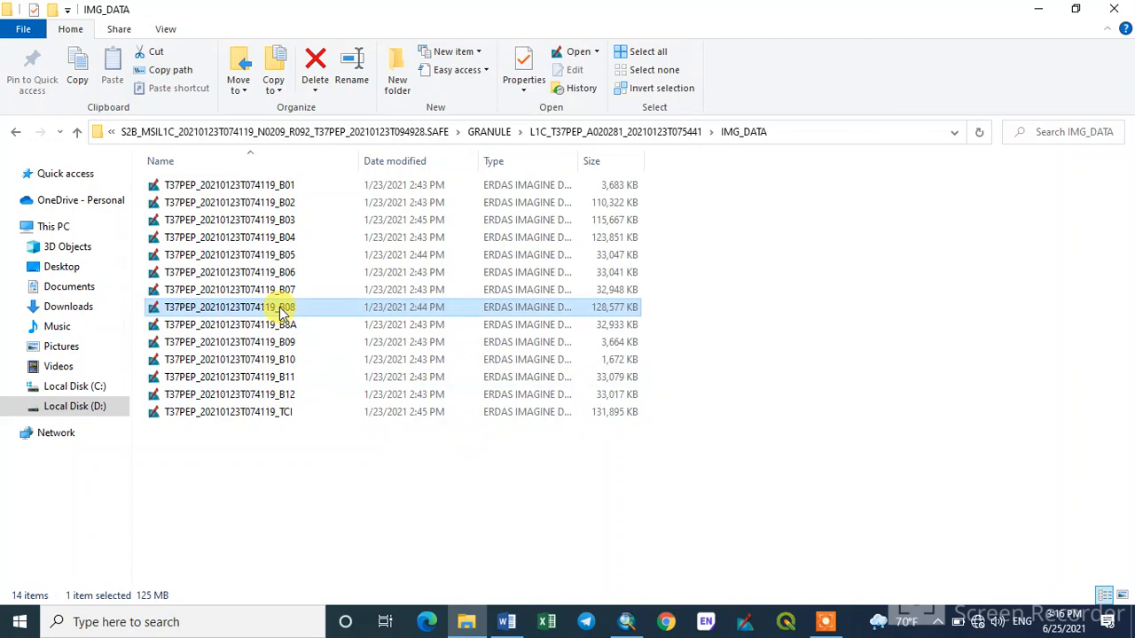
ctrl+click(285, 240)
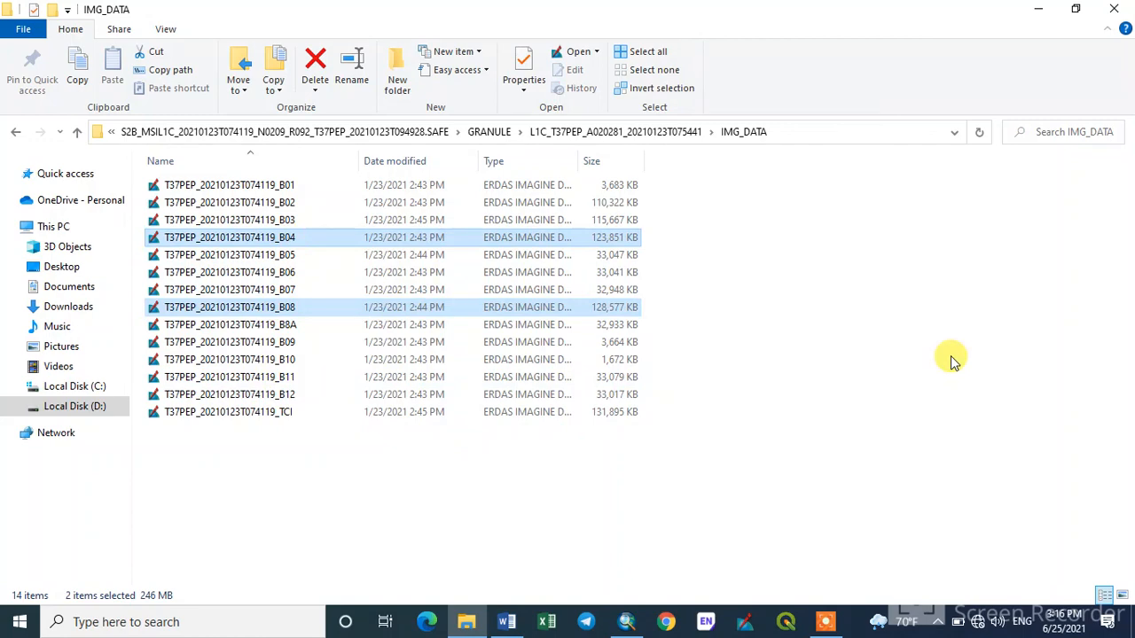
- Switch to ArcMap and add the B04 and B08 .jp2 bands from the extracted .SAFE scene's IMG_DATA folder to the map
click(626, 621)
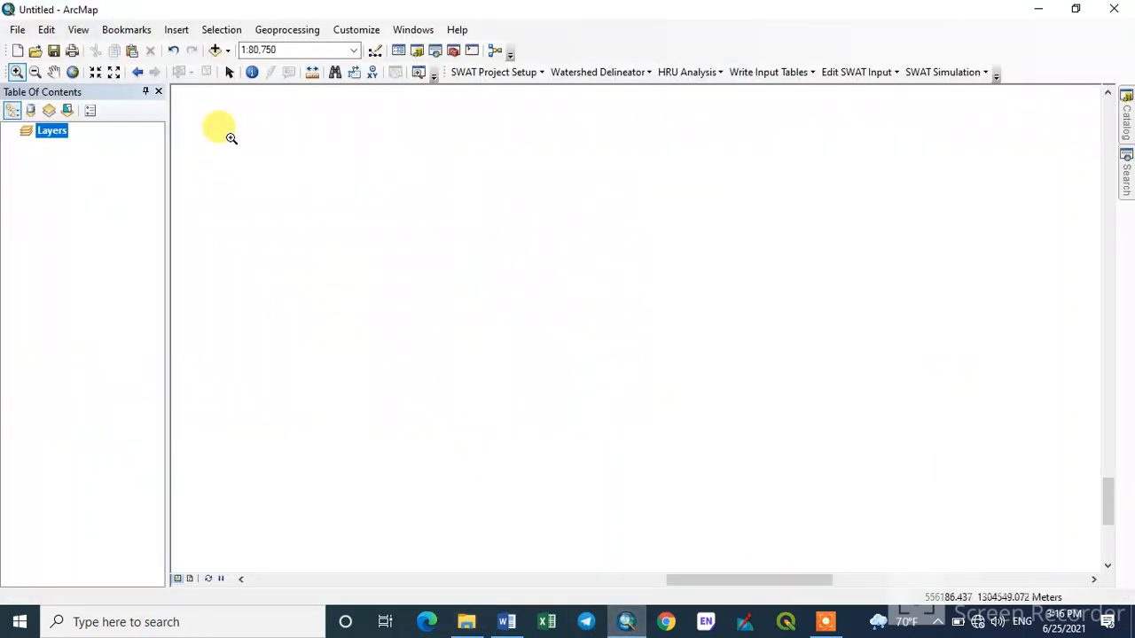
click(214, 51)
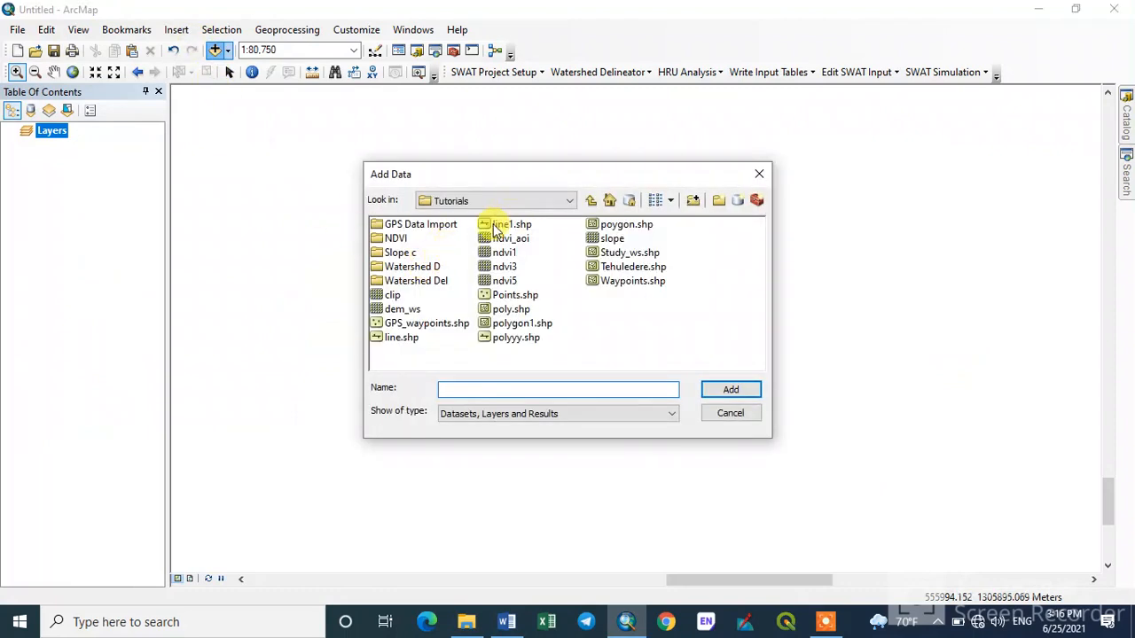
click(590, 201)
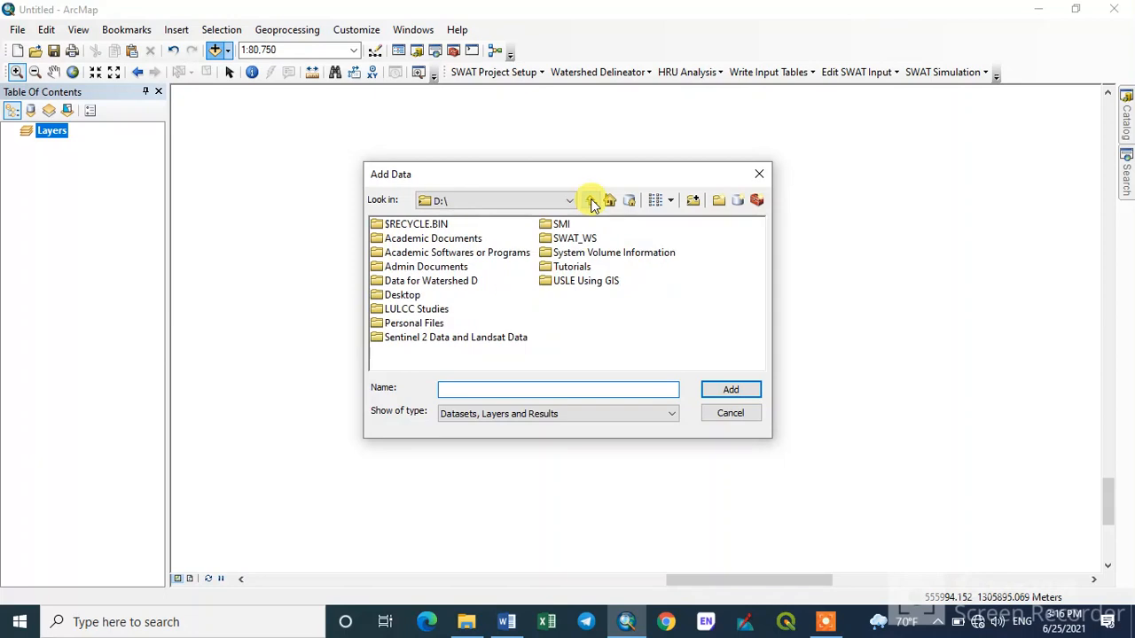
double_click(455, 338)
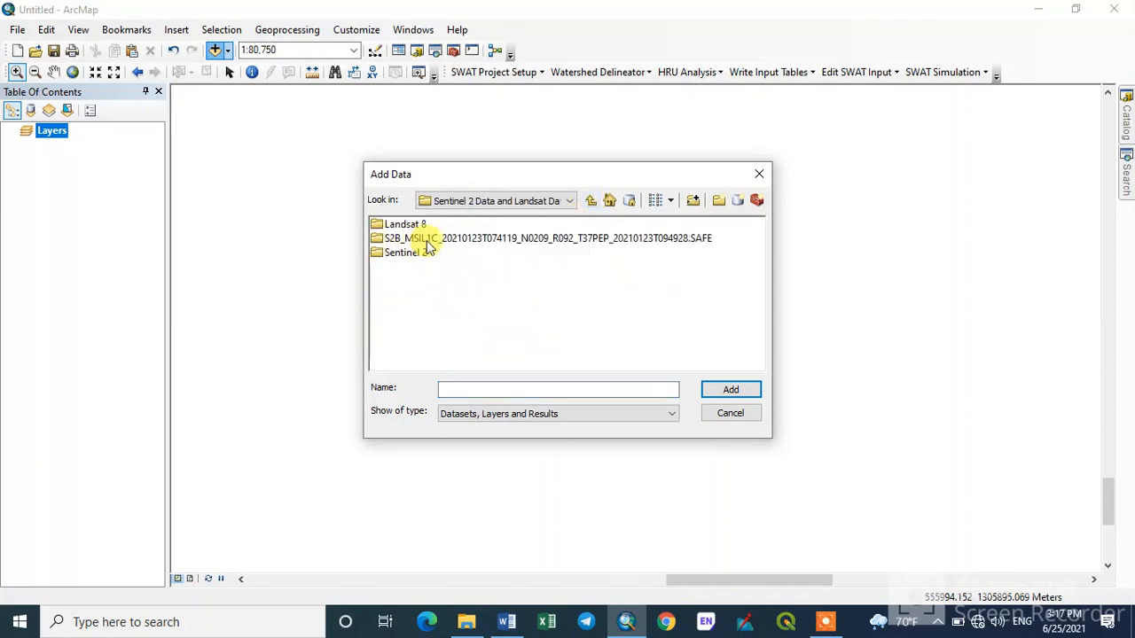
click(492, 239)
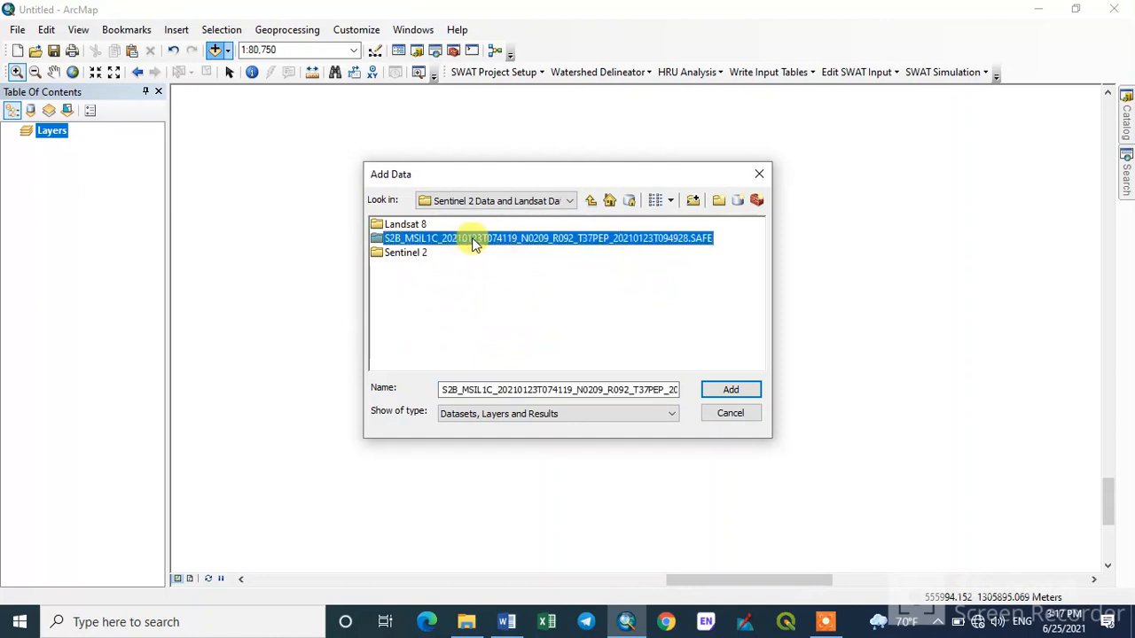
double_click(474, 241)
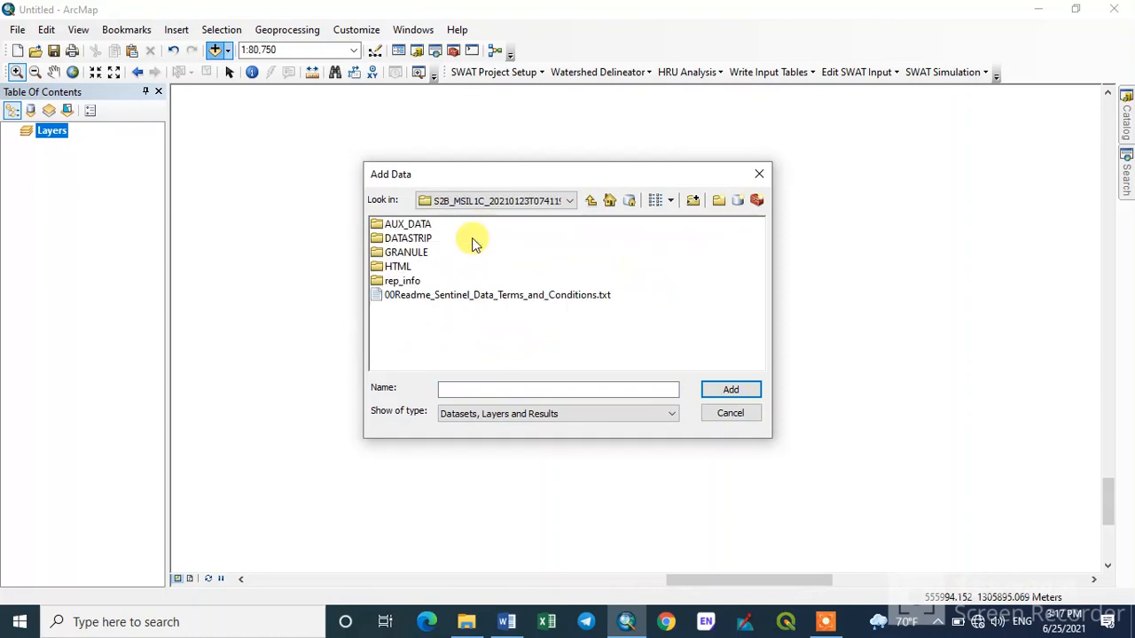
double_click(408, 254)
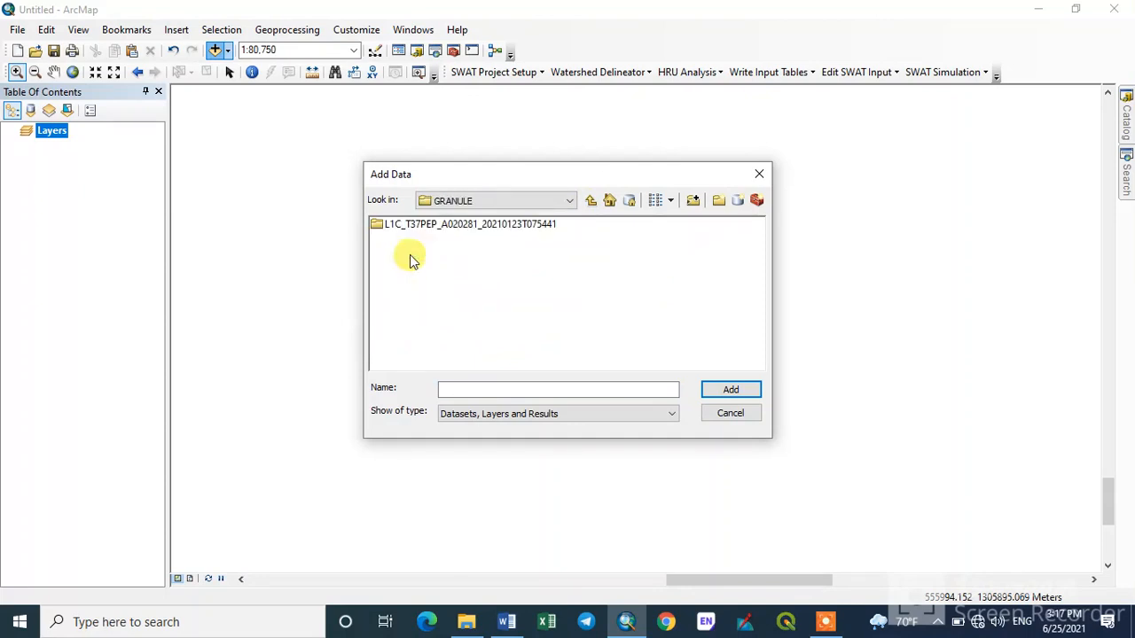
double_click(461, 226)
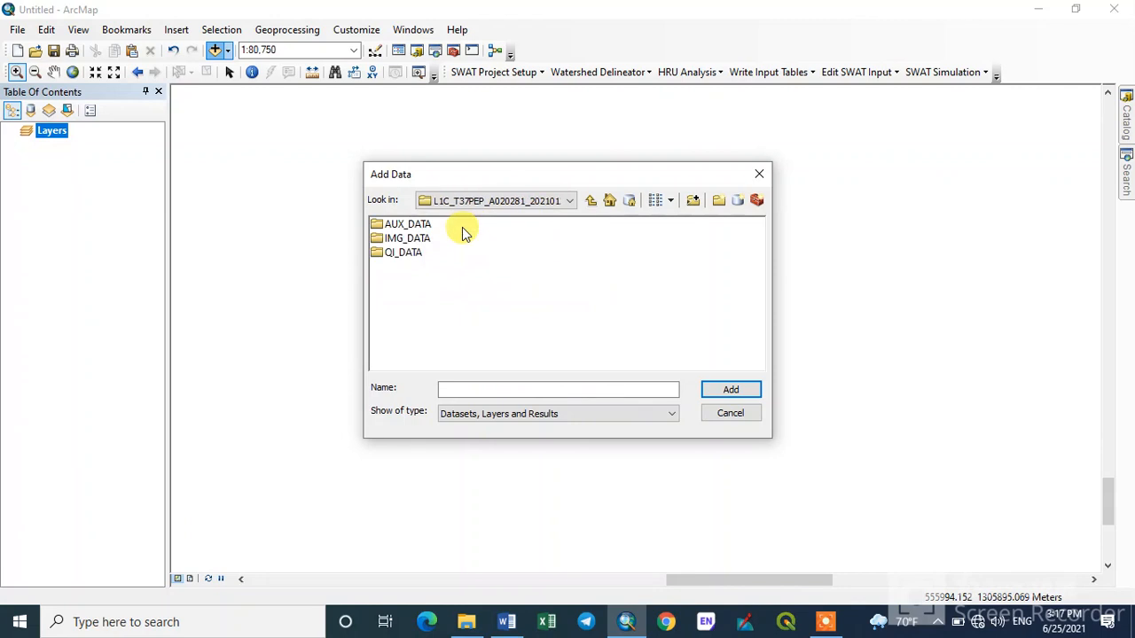
double_click(408, 239)
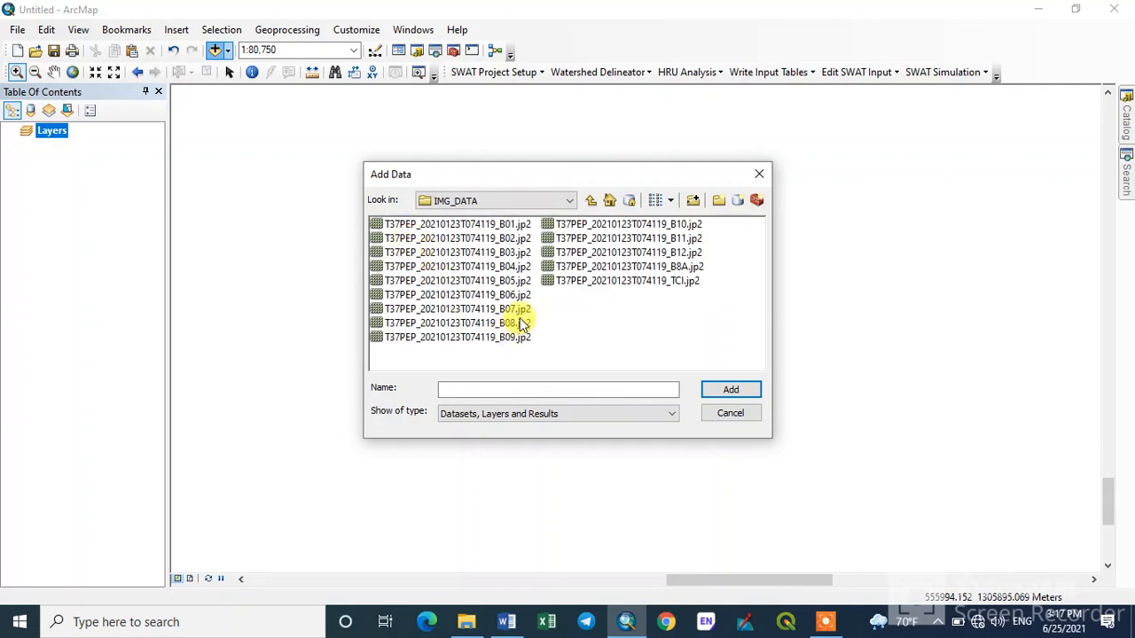
click(507, 269)
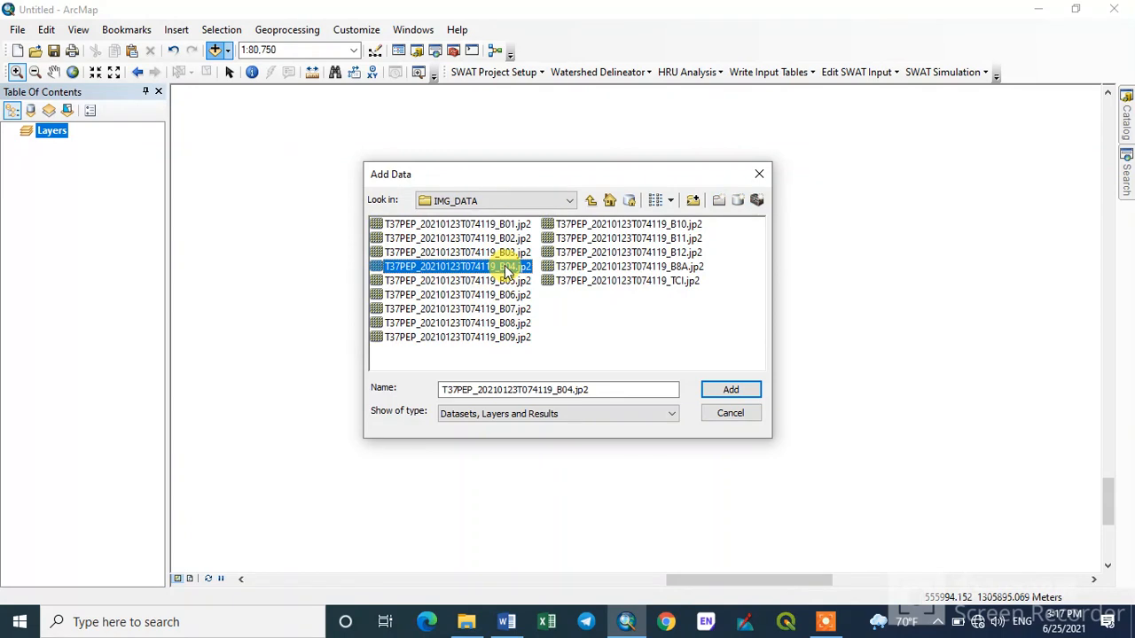
ctrl+click(514, 325)
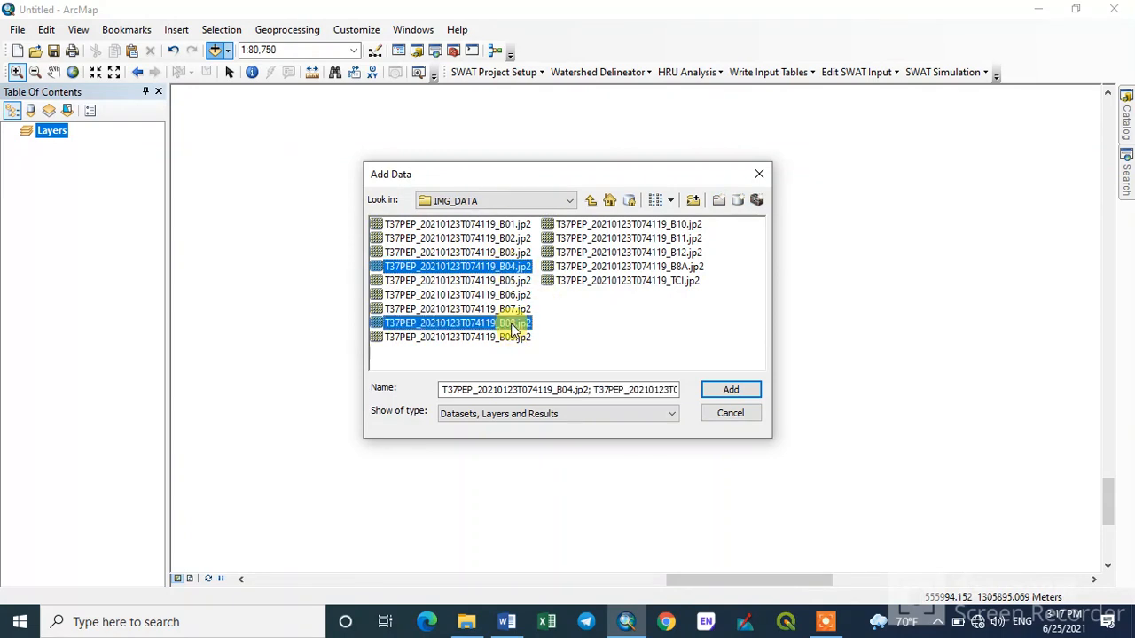
click(730, 390)
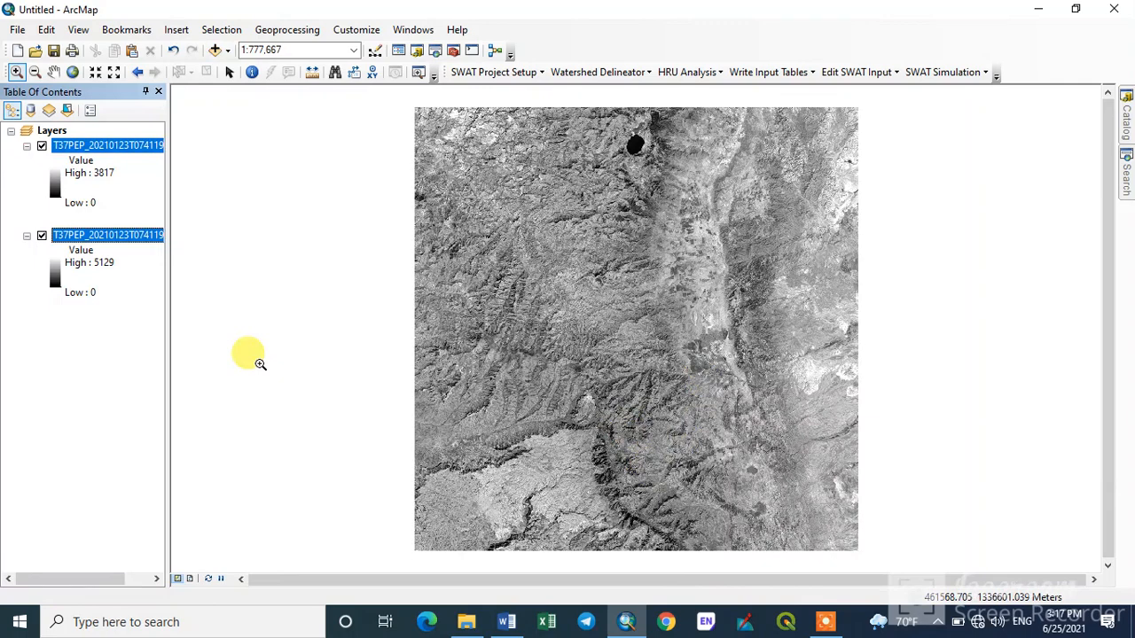
- Add the study area shapefile Study_ws.shp from D:\Tutorials to the map
click(214, 52)
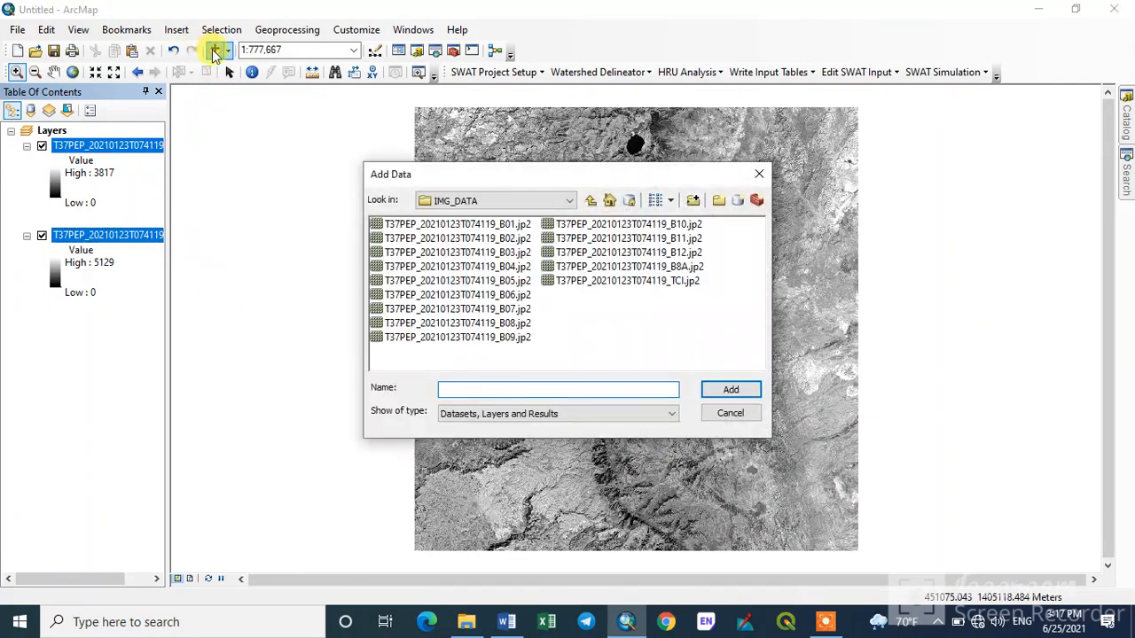
click(590, 200)
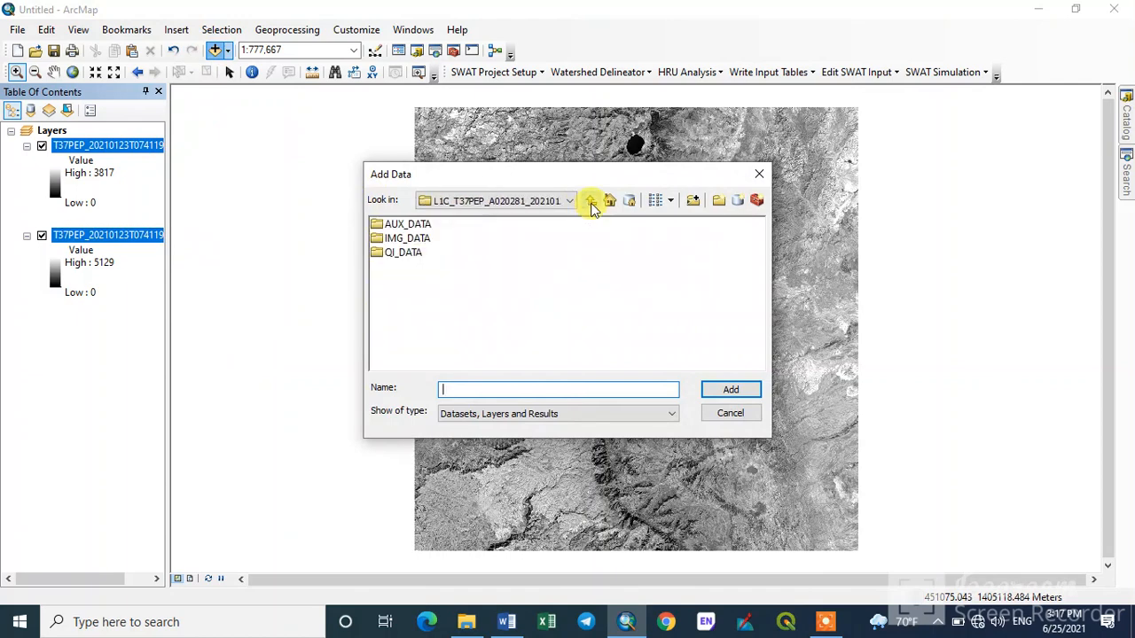
click(588, 202)
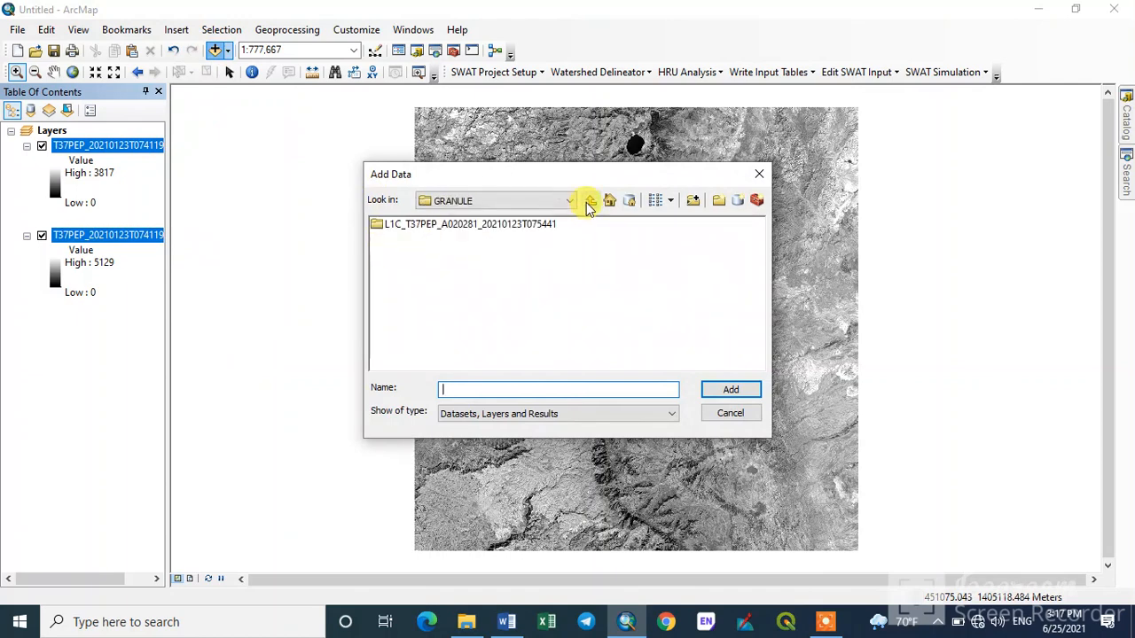
click(589, 202)
click(588, 202)
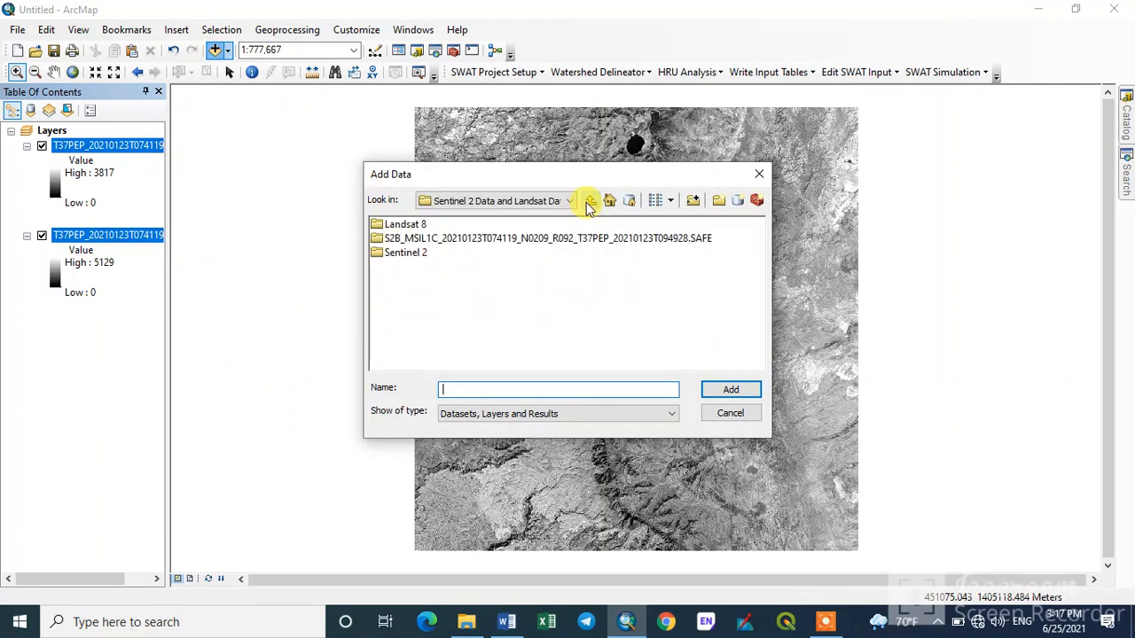
click(591, 202)
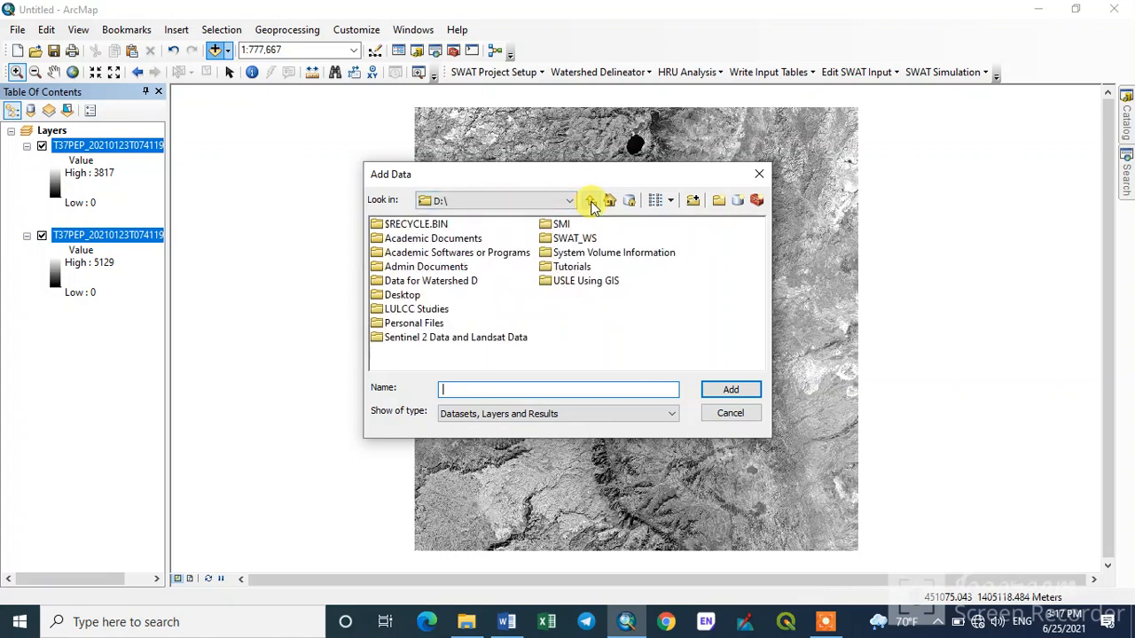
double_click(570, 266)
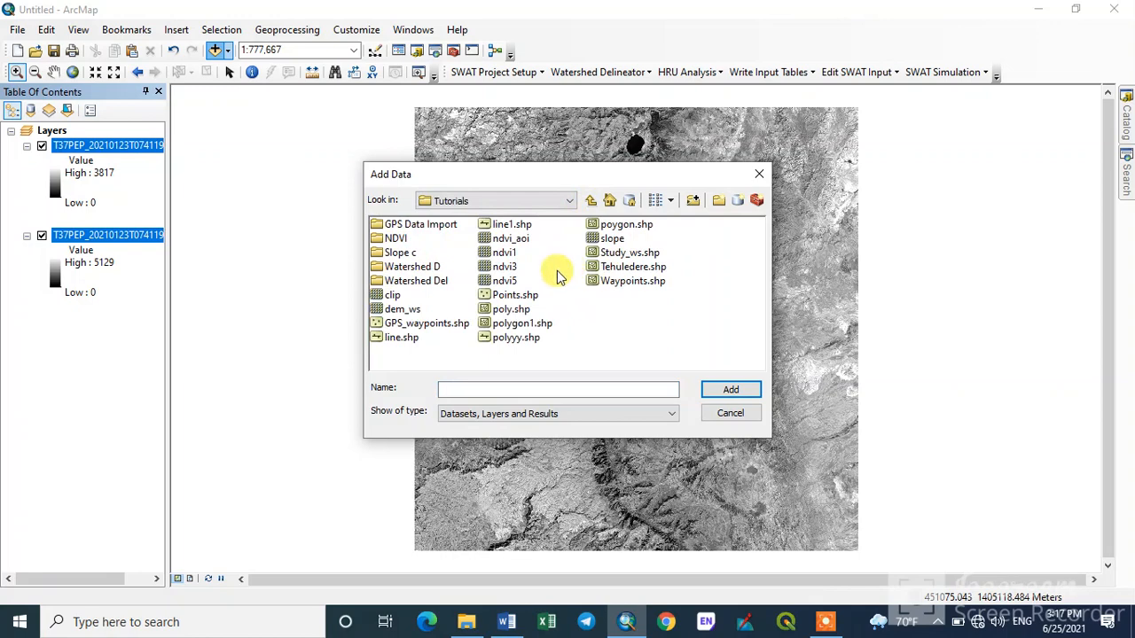
click(625, 252)
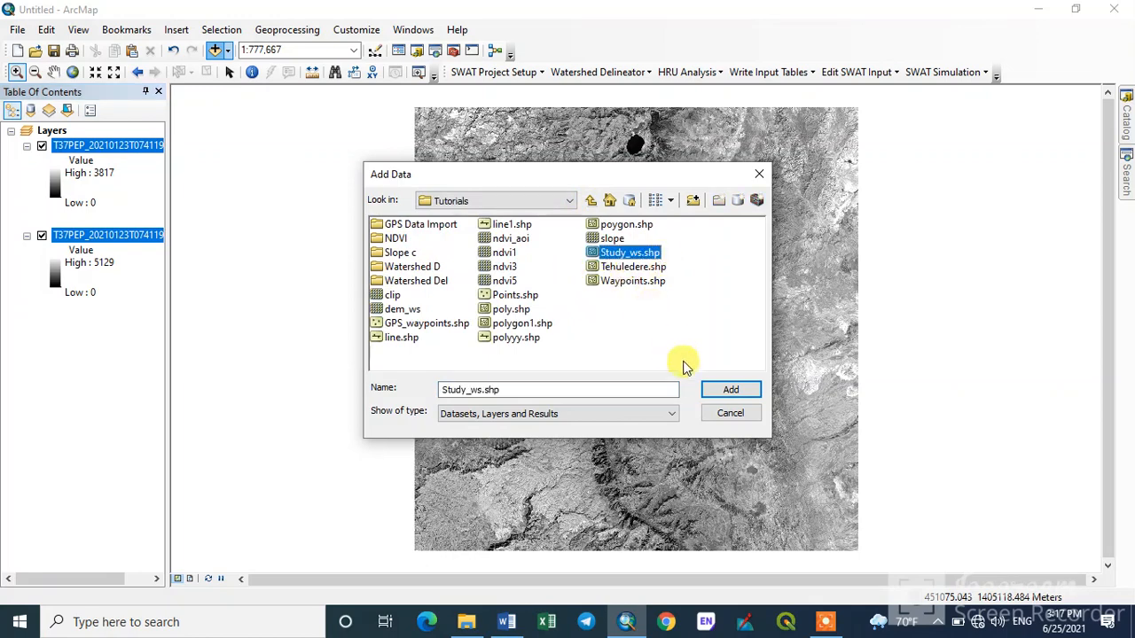
click(729, 389)
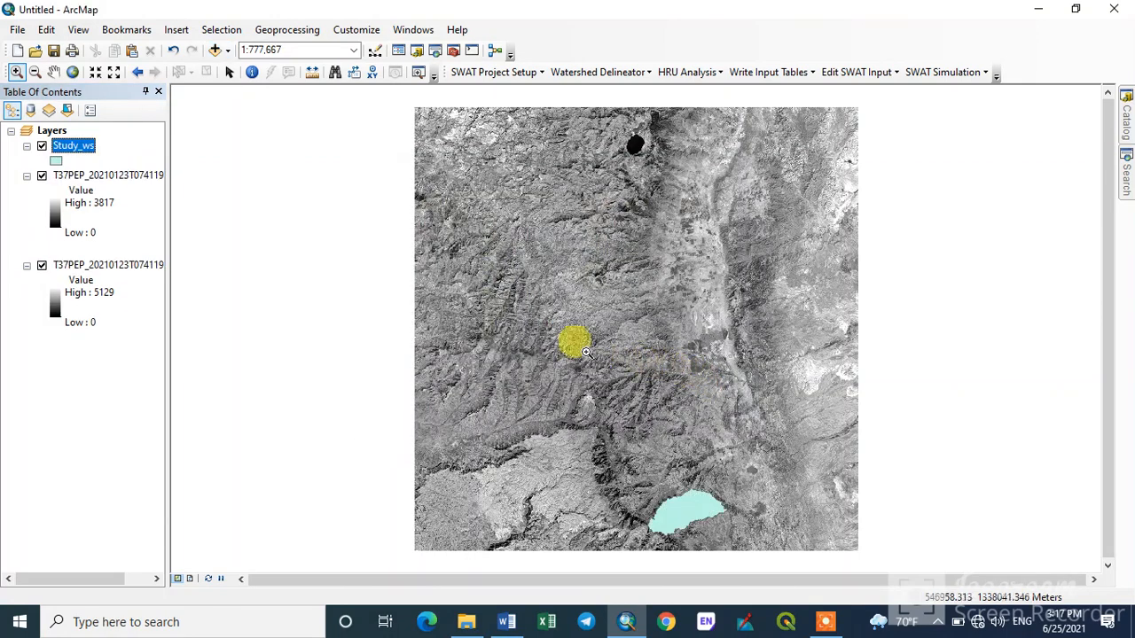
- Change the fill color of the Study_ws polygon to yellow
right_click(56, 162)
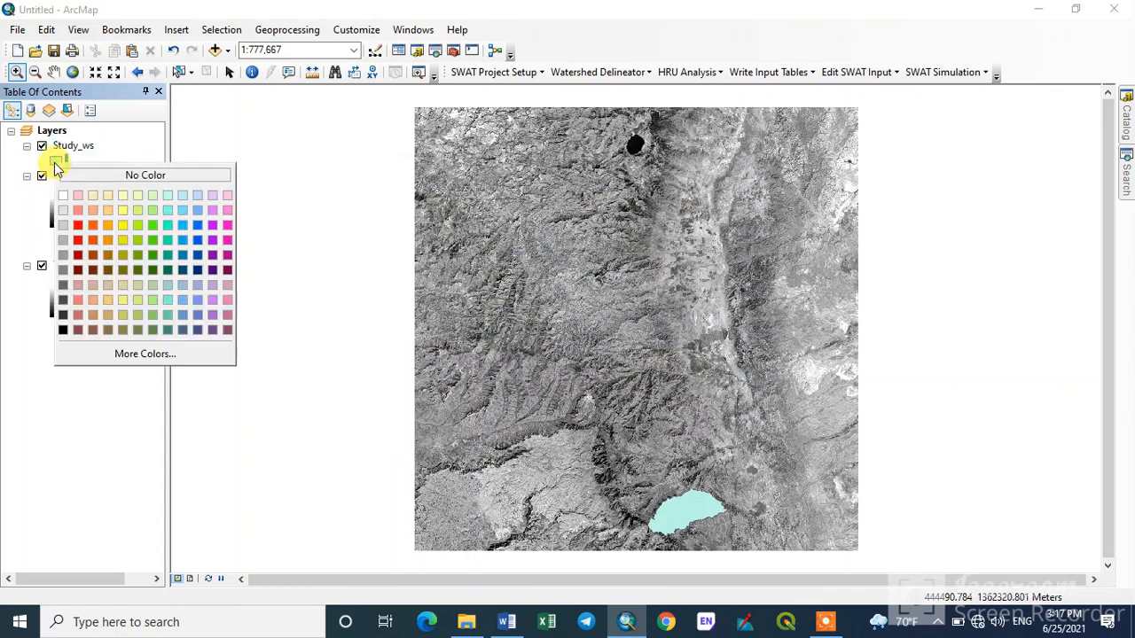
click(121, 225)
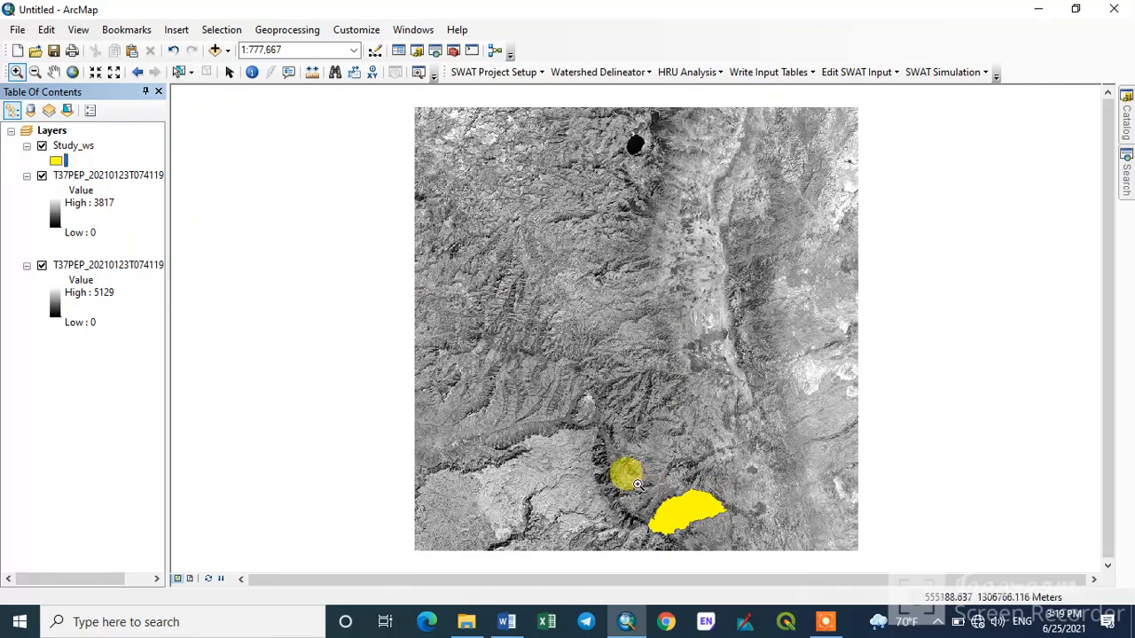
- Examine the study area's size in the area_km field of the Study_ws attribute table, and close the table
drag(634, 483, 741, 539)
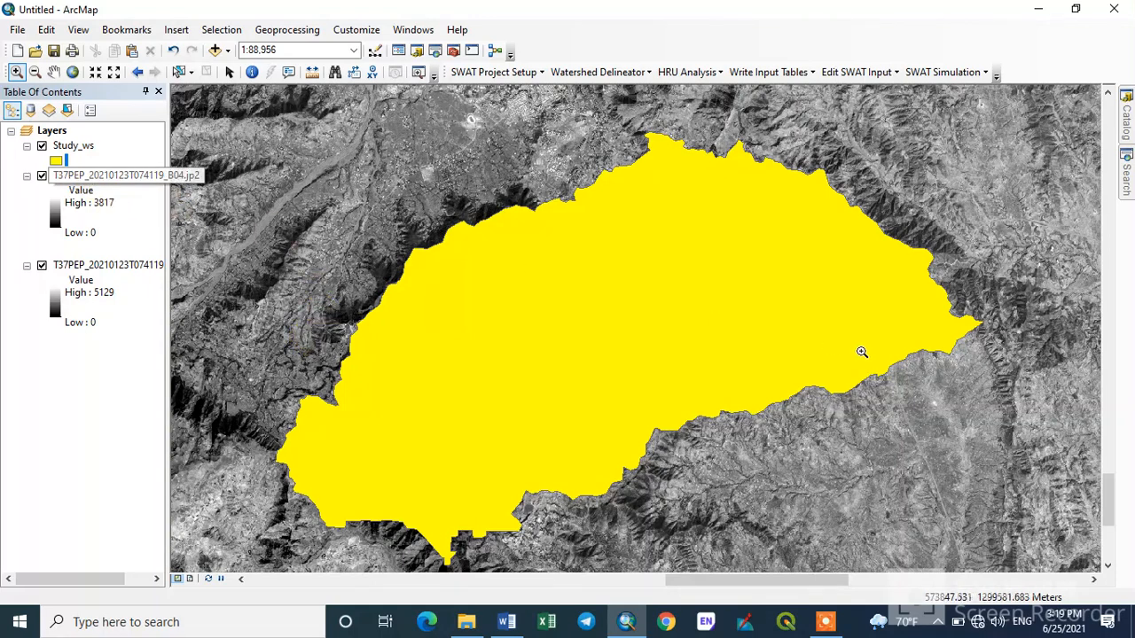
right_click(78, 147)
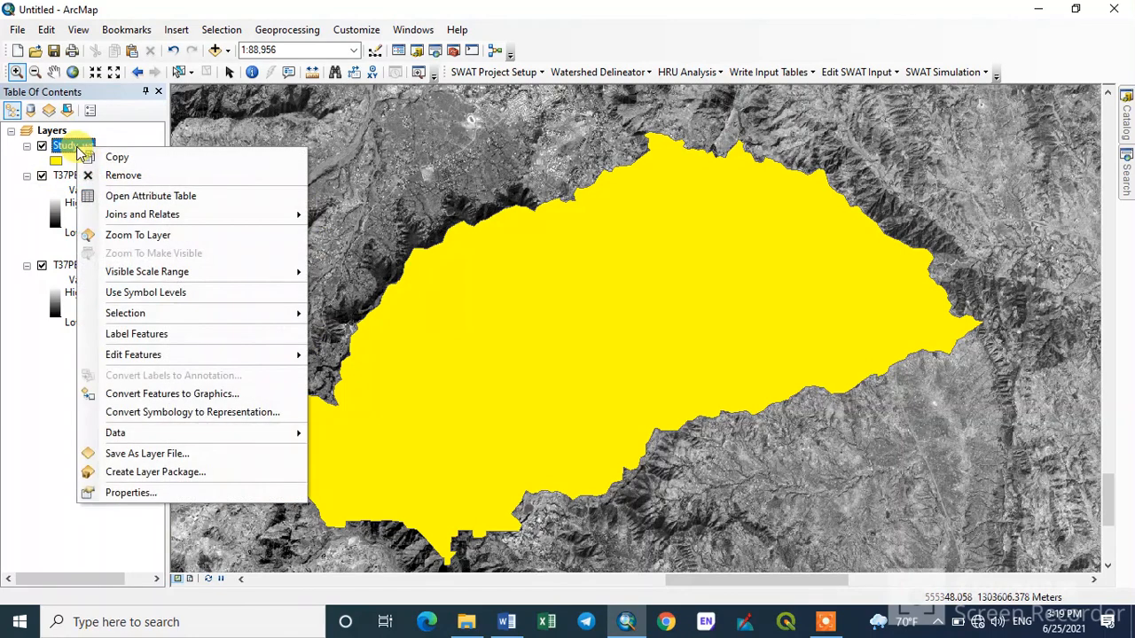
click(147, 196)
click(587, 261)
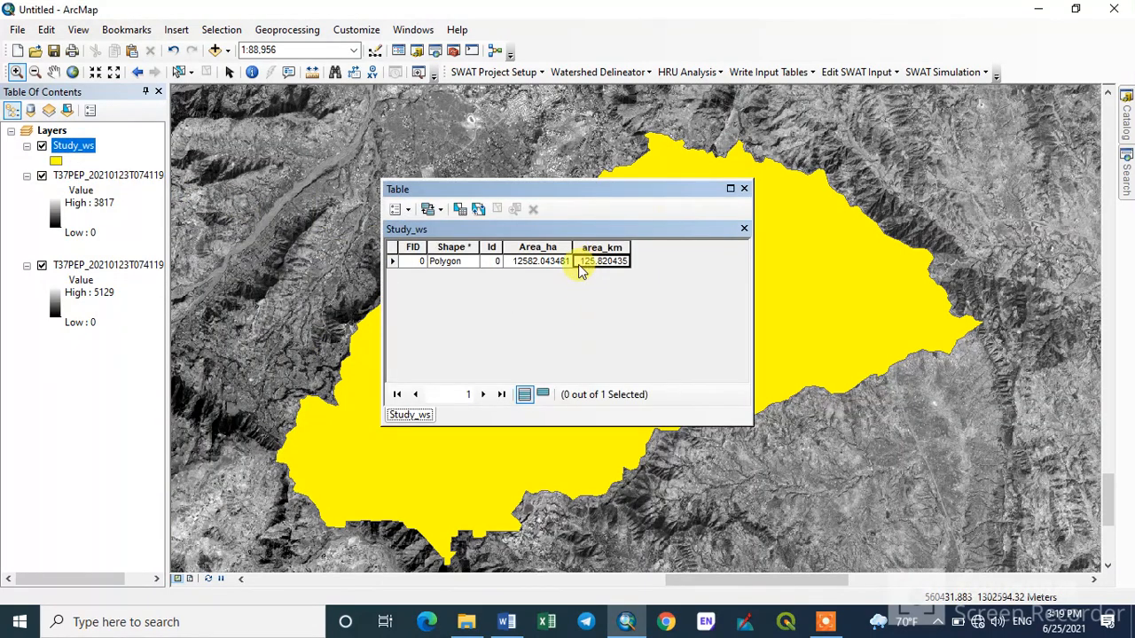
click(744, 190)
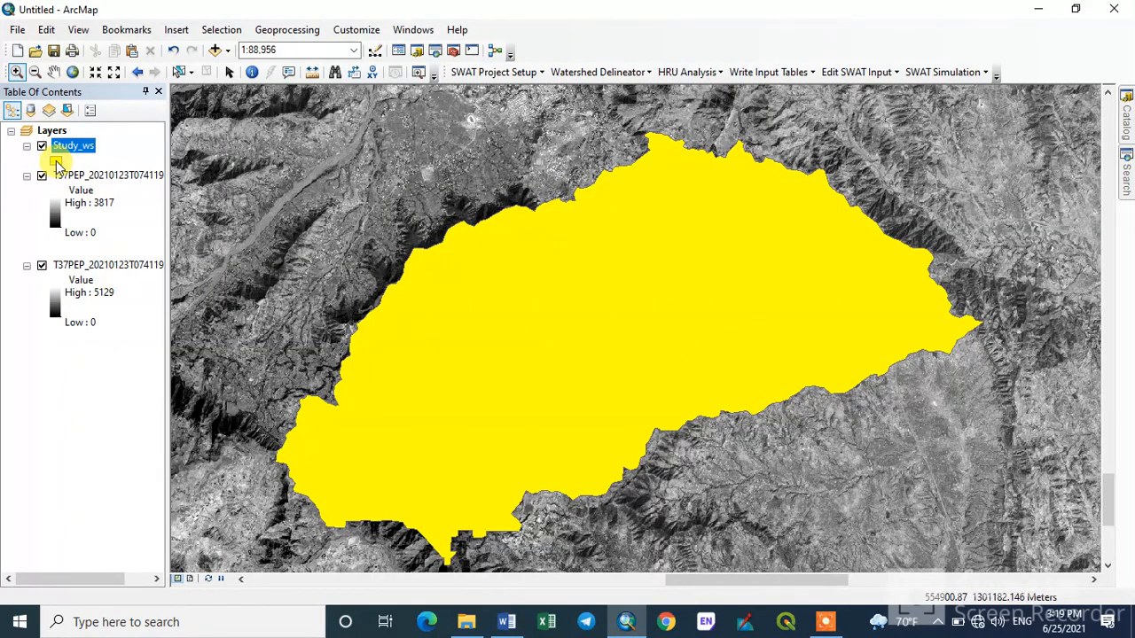
- Restyle the Study_ws layer with the Hollow symbol, an outline width of 3 and a magenta outline color
click(56, 162)
click(64, 276)
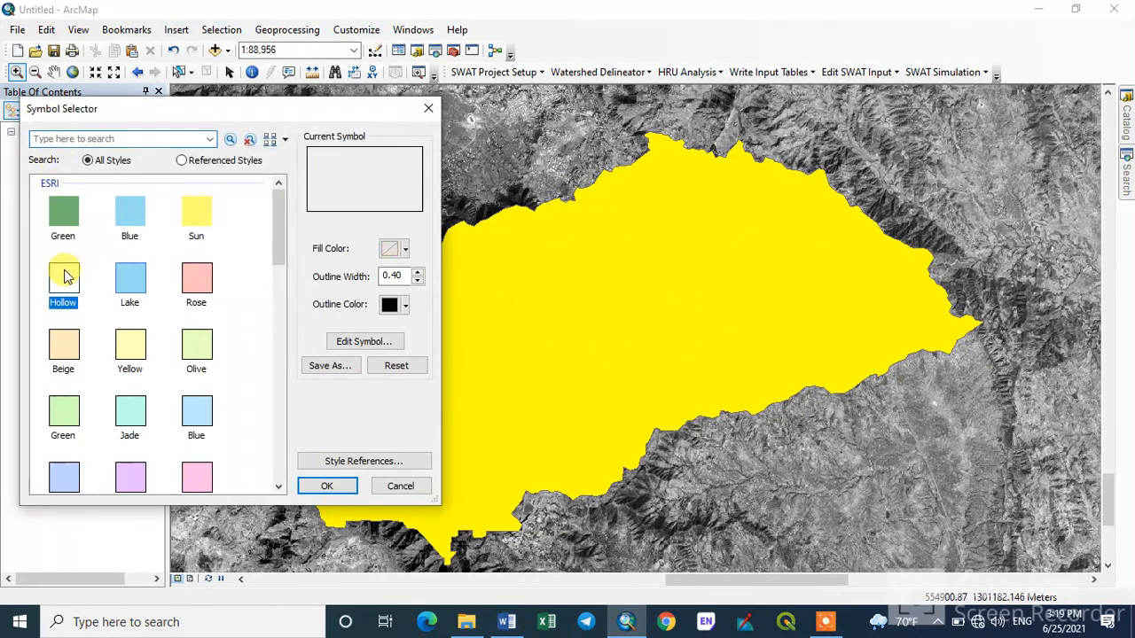
click(416, 272)
click(415, 273)
click(416, 272)
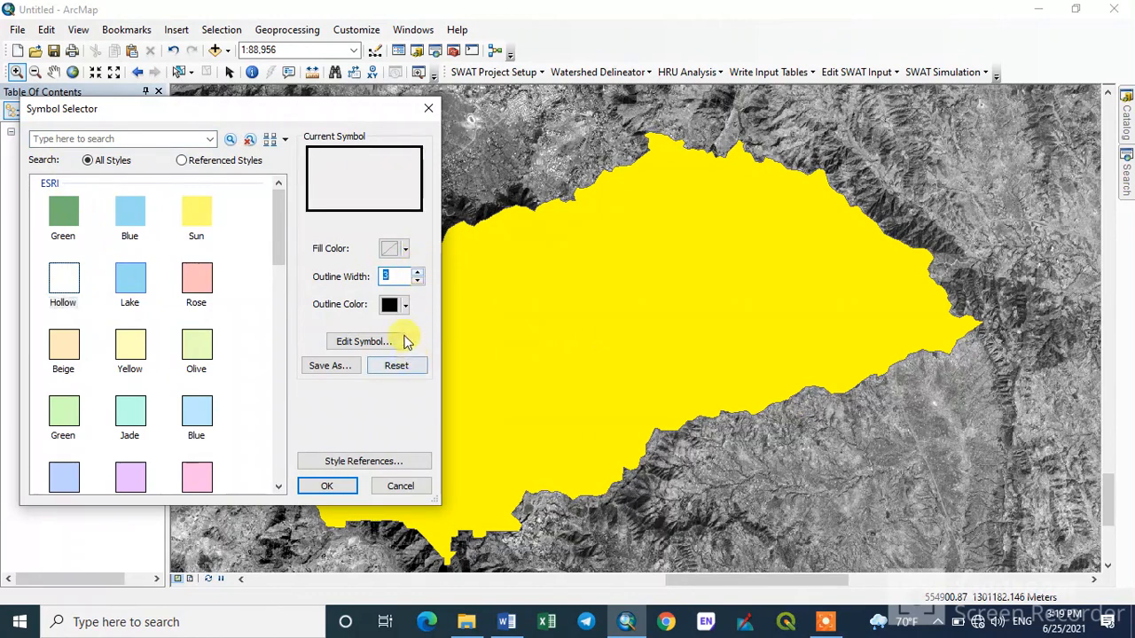
click(405, 305)
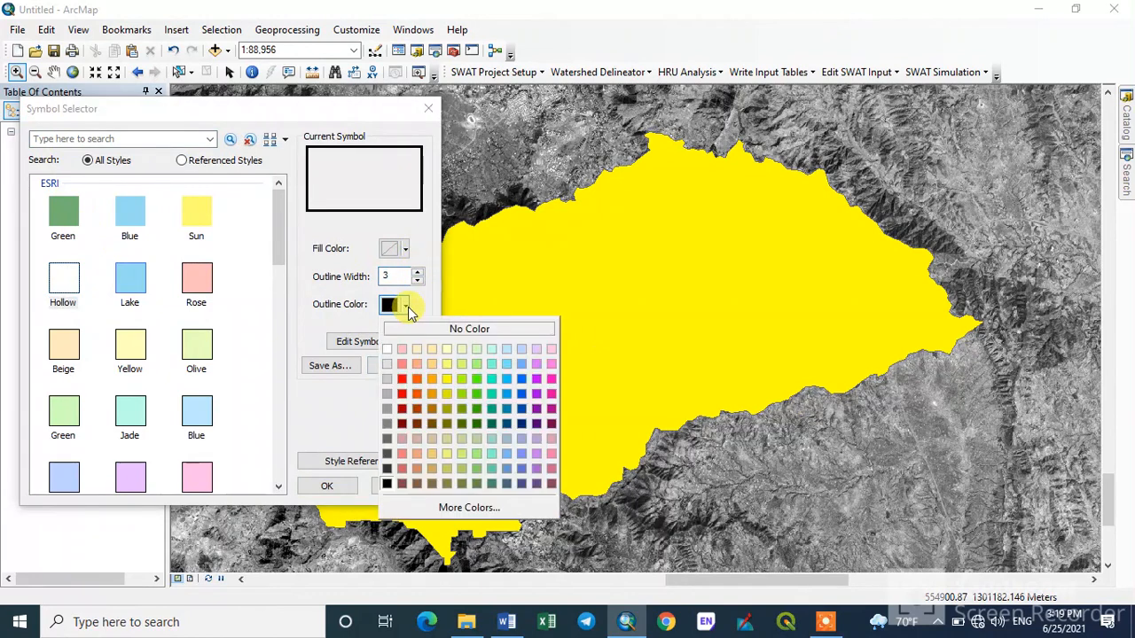
click(551, 379)
click(328, 485)
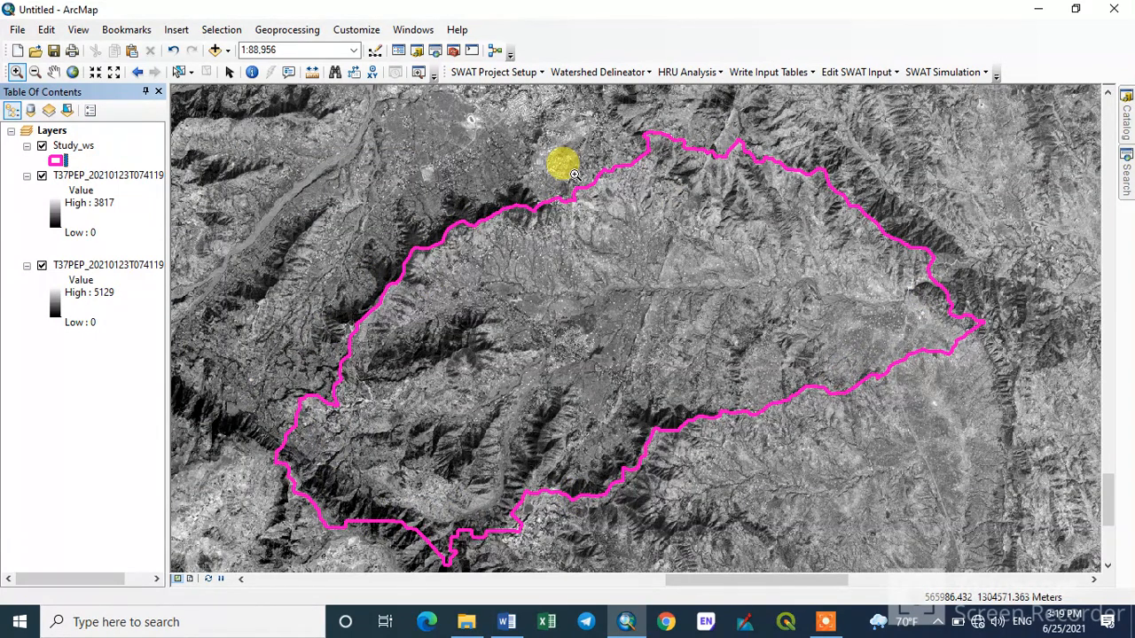
click(453, 51)
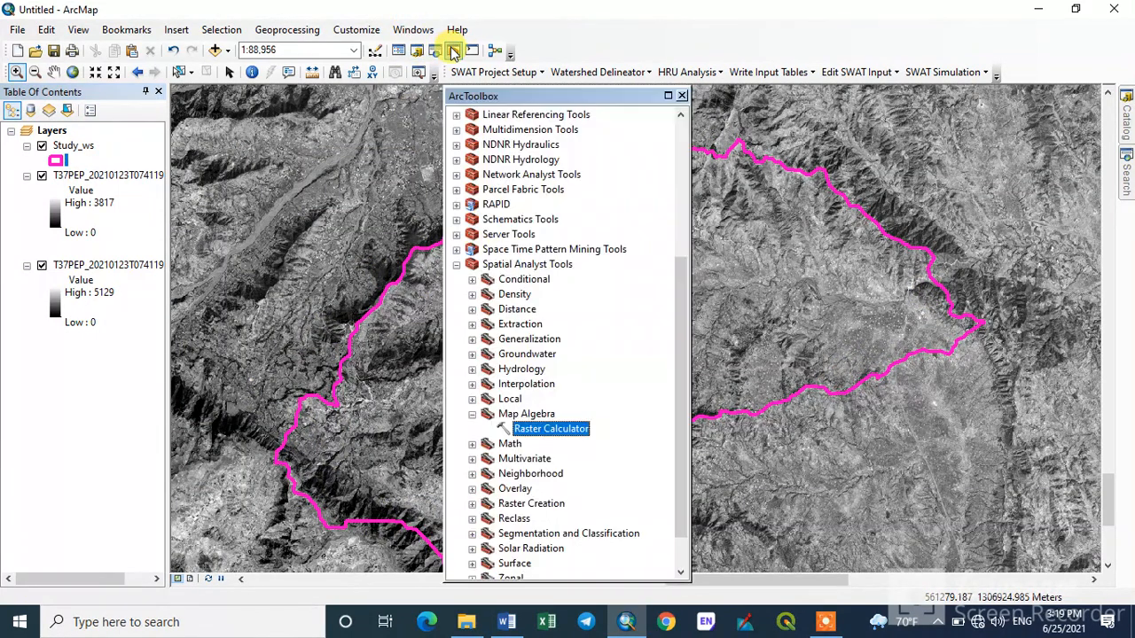
click(472, 414)
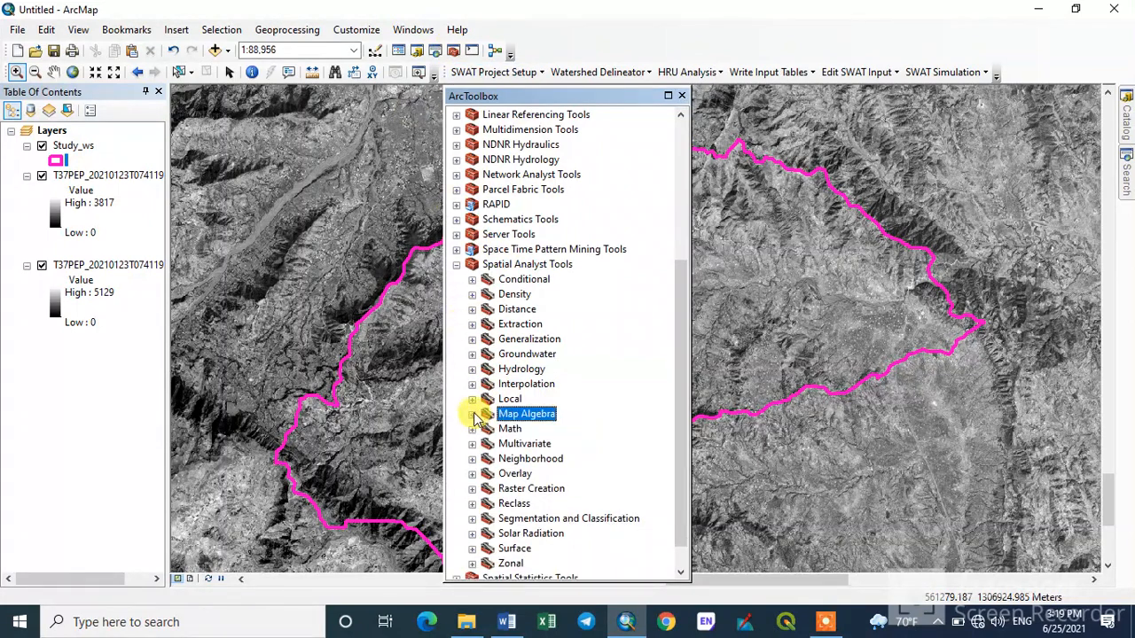
click(455, 264)
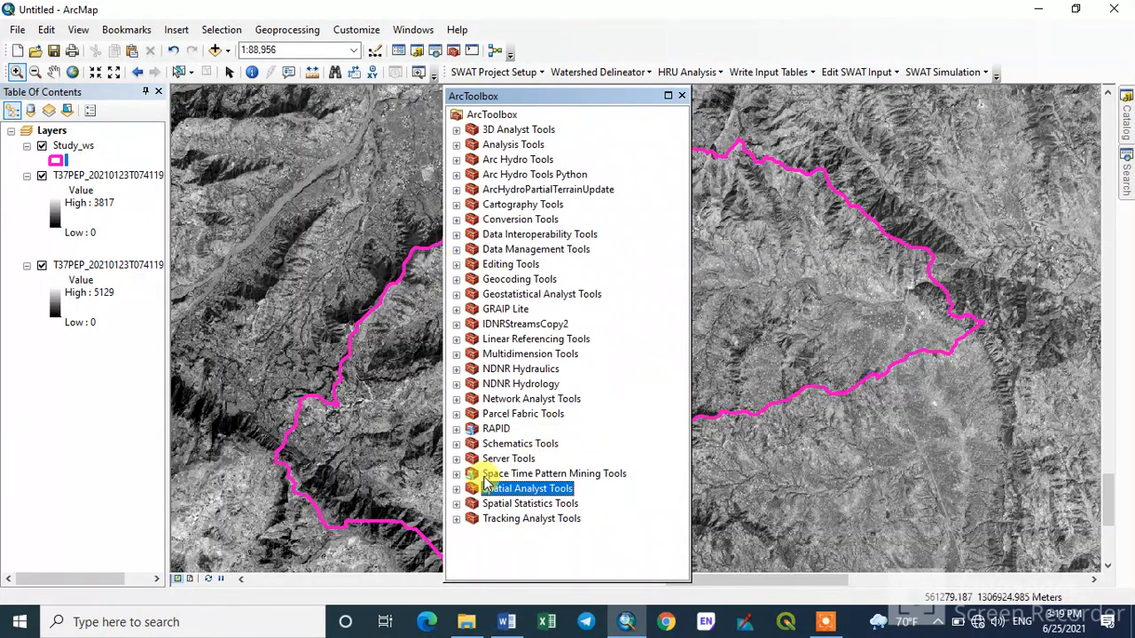
click(456, 489)
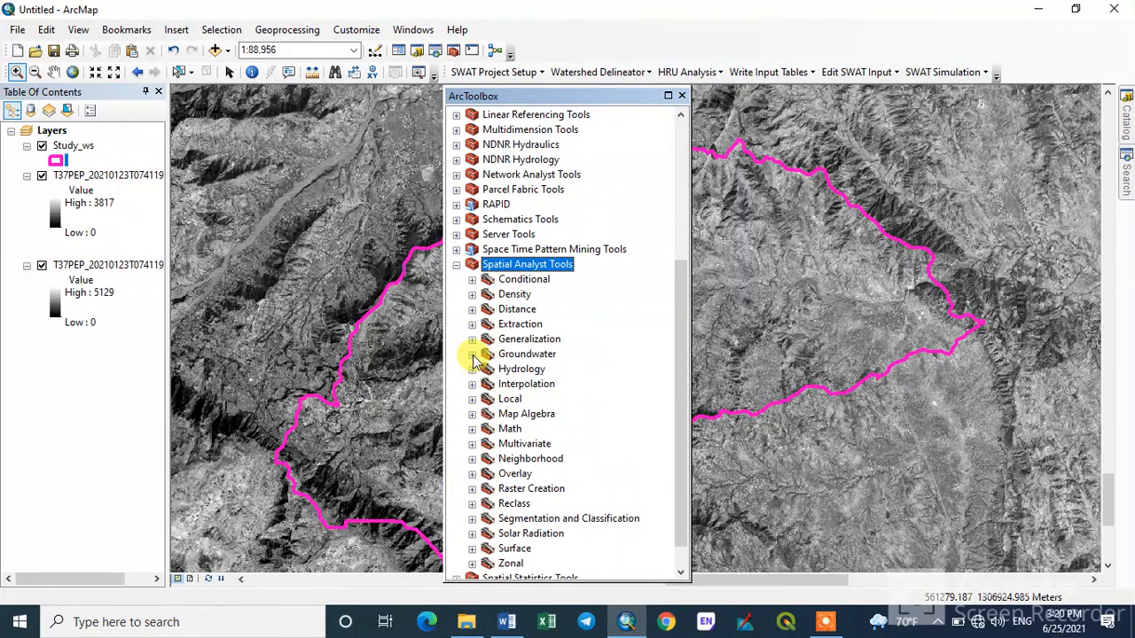
click(473, 413)
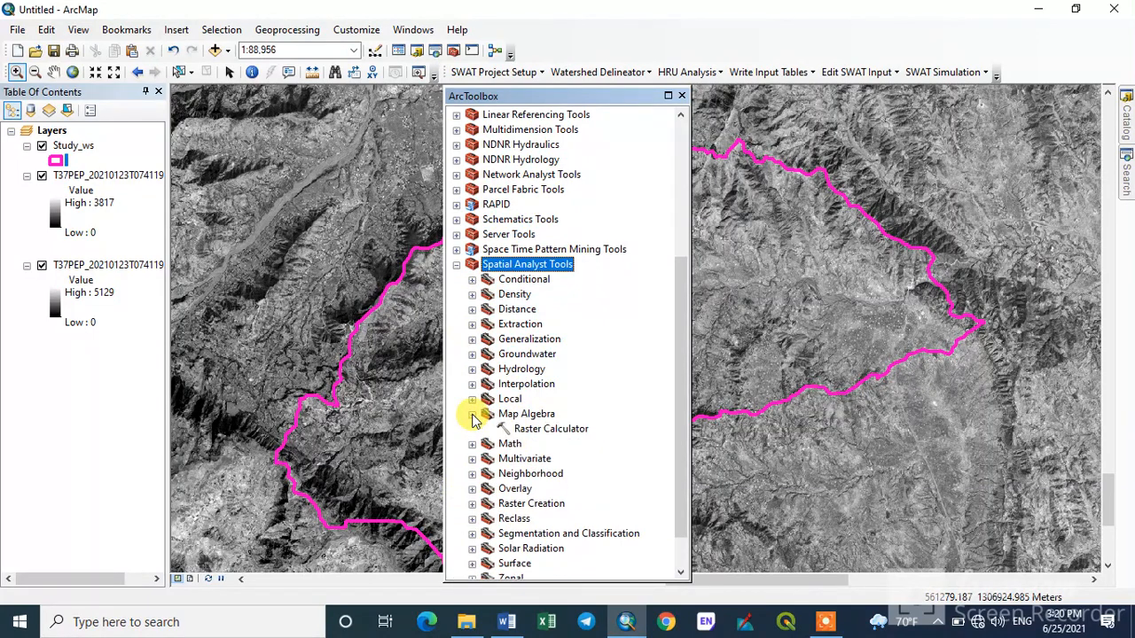
double_click(550, 430)
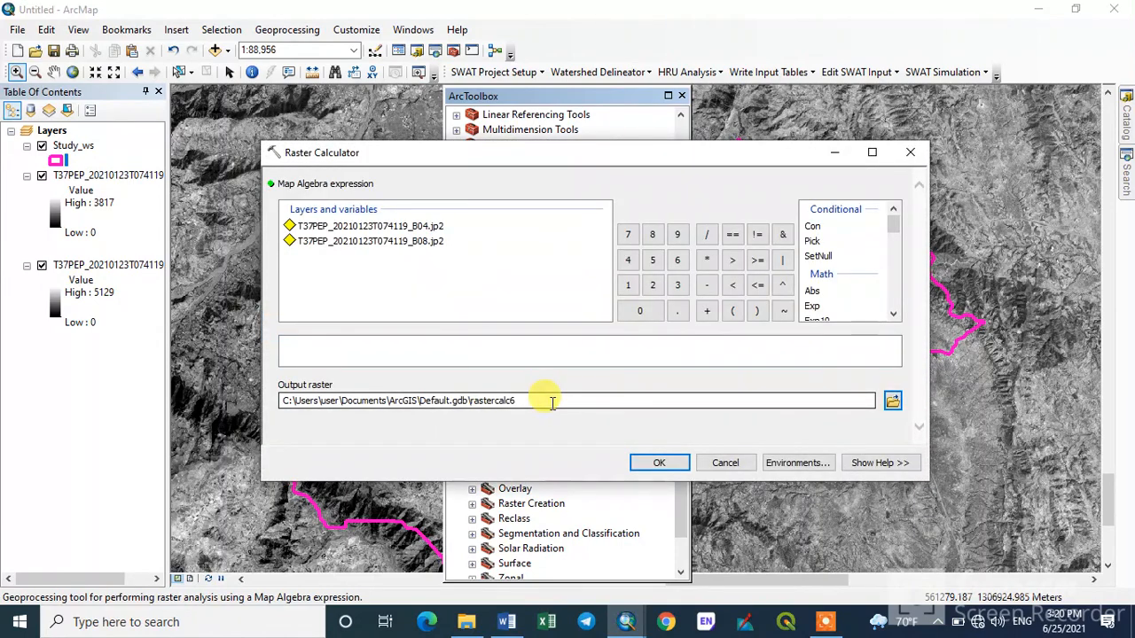
click(913, 157)
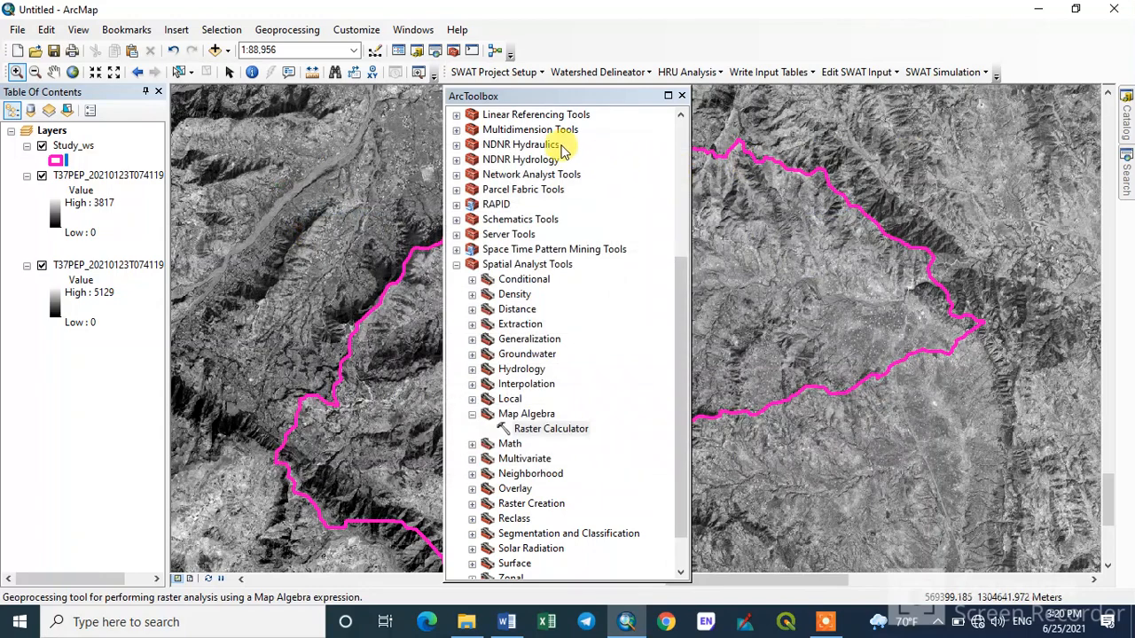
click(471, 414)
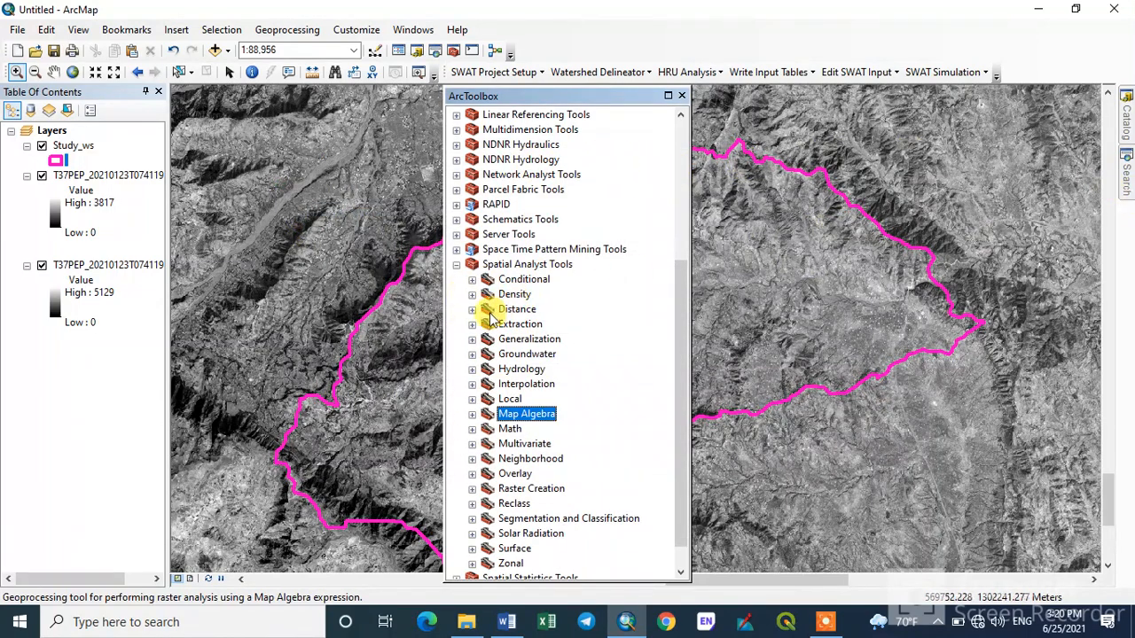
click(455, 264)
- Open the Spatial Analyst Raster Calculator from the tool search results for "raster calculator"
click(1127, 173)
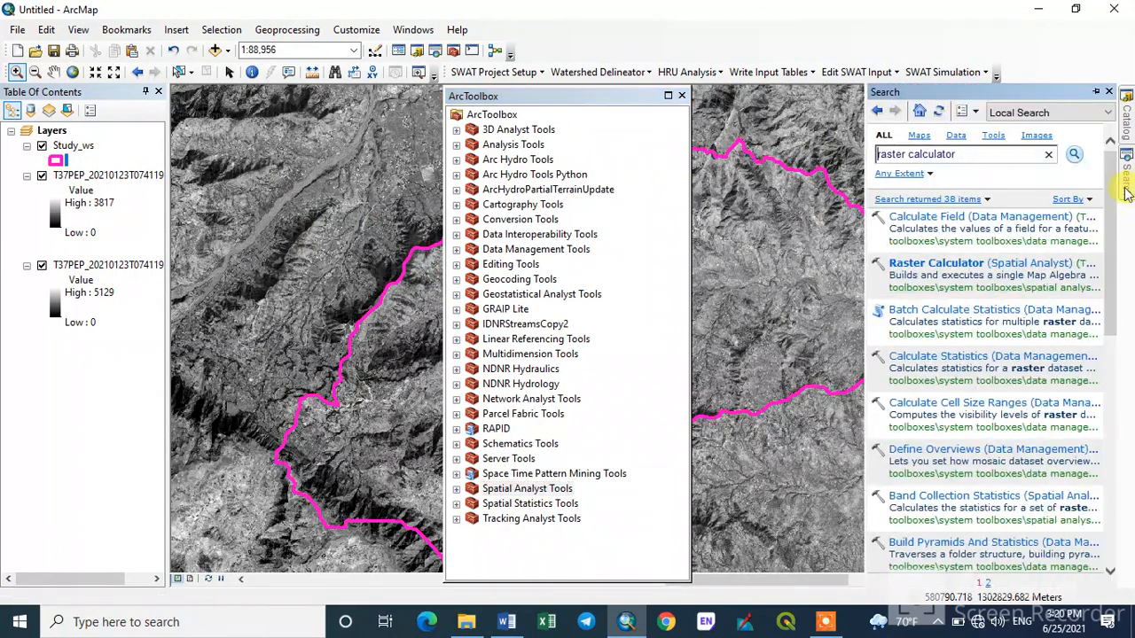
click(797, 156)
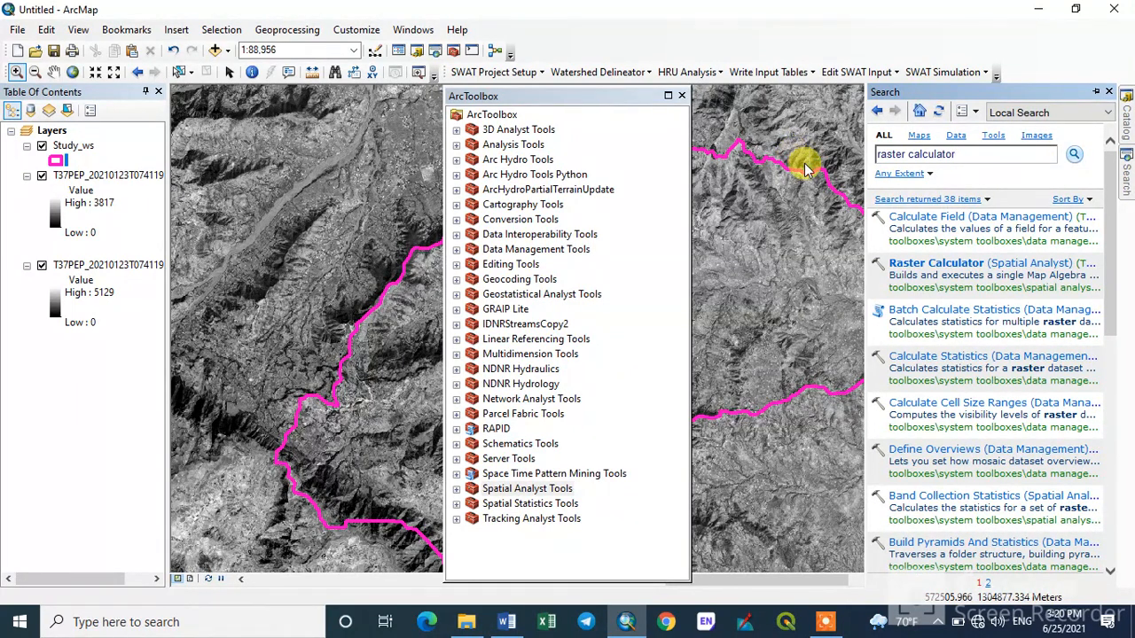
click(937, 264)
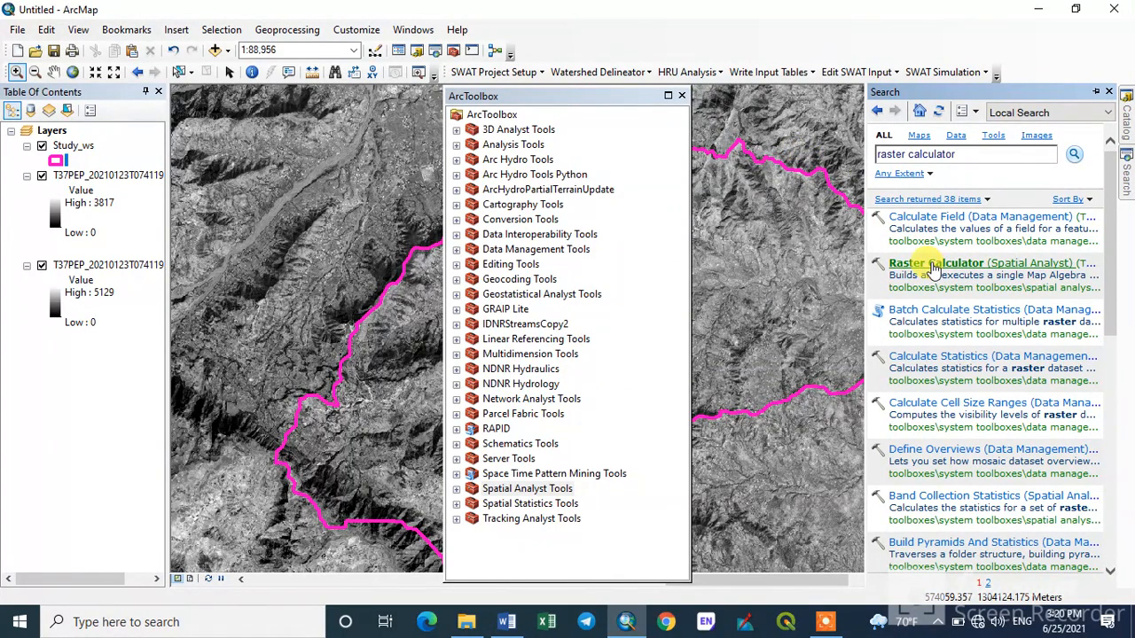
click(935, 265)
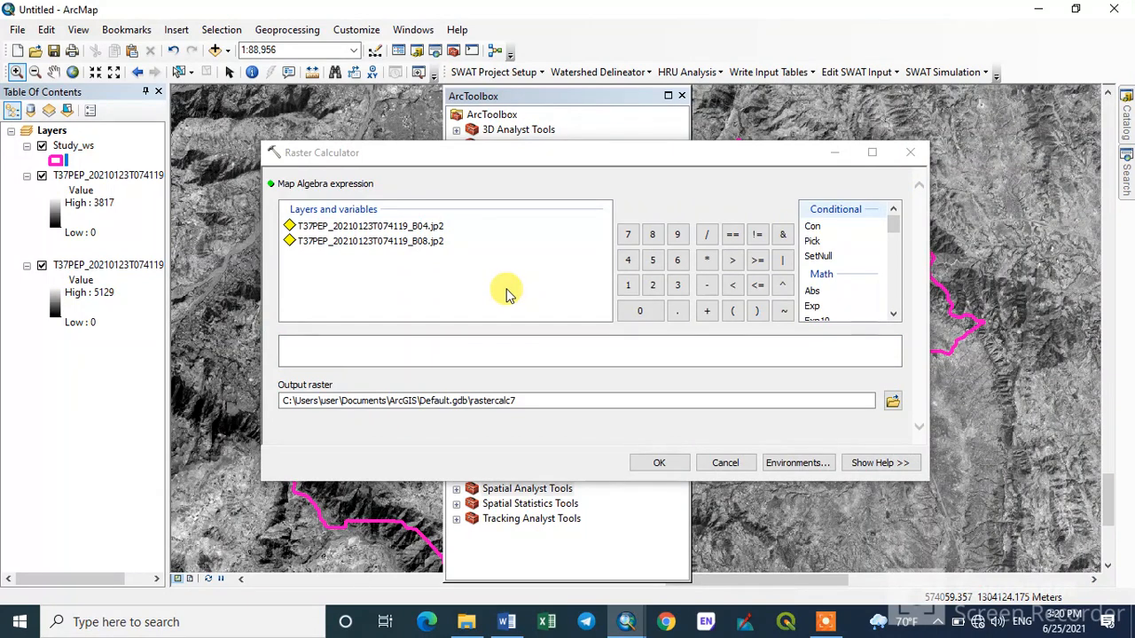
- Switch to the Word document, highlight the Sentinel 2 NDVI formula for reference, and return to the Raster Calculator in ArcMap
click(506, 622)
drag(817, 408, 324, 438)
mouse_move(626, 626)
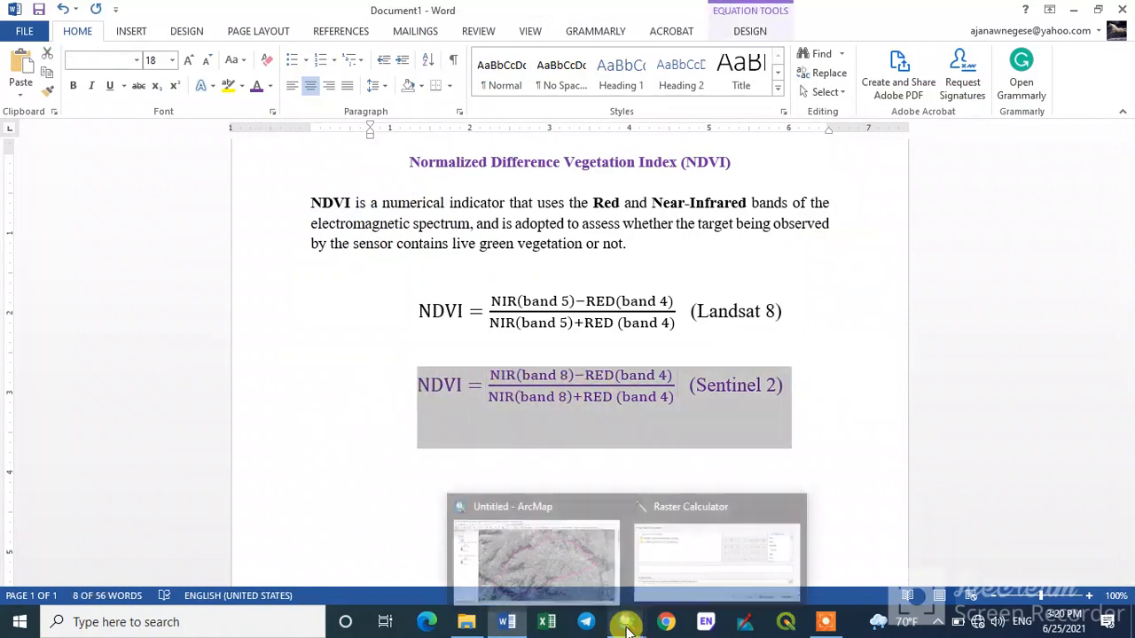
click(556, 563)
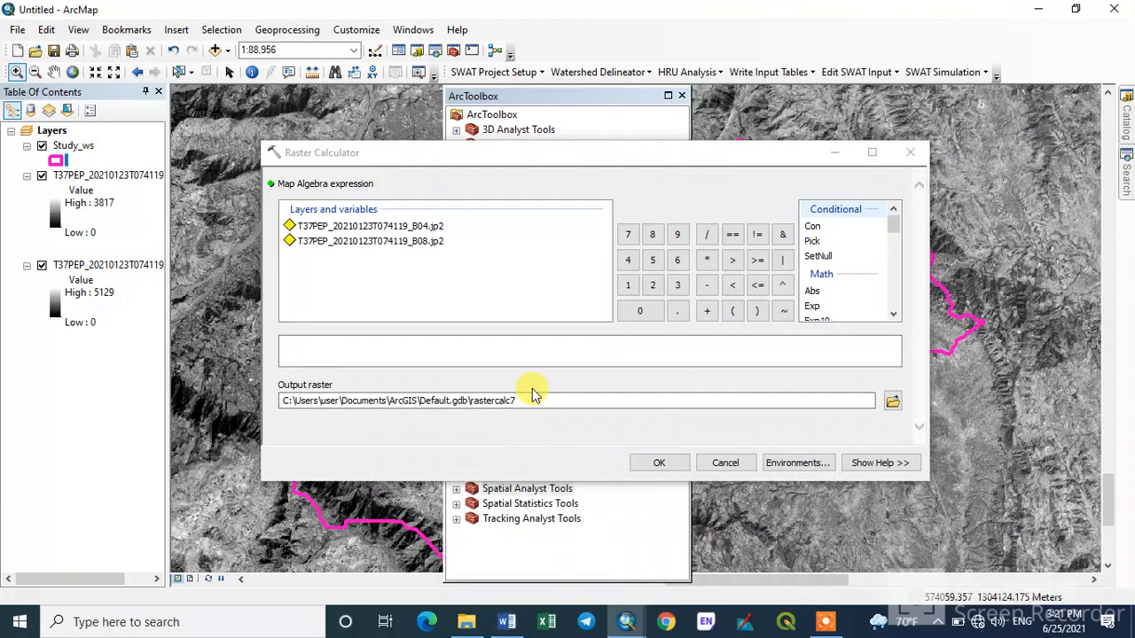
- Enter the NDVI numerator Float("T37PEP_20210123T074119_B08.jp2" - "T37PEP_20210123T074119_B04.jp2") in the map algebra expression, followed by a division sign
click(893, 313)
click(892, 314)
click(893, 314)
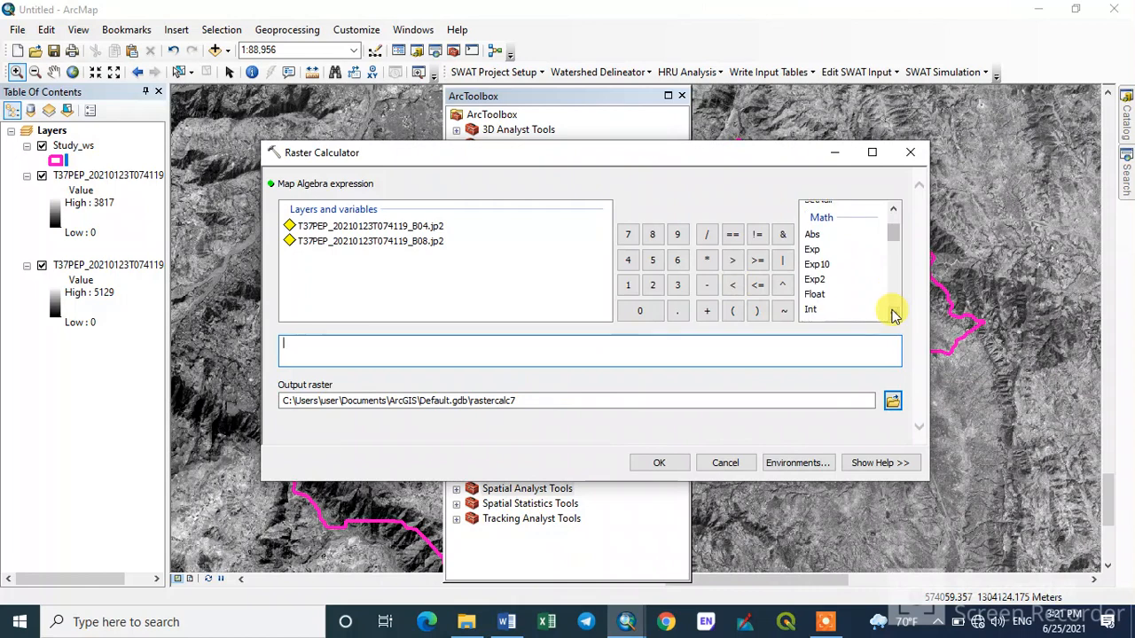
double_click(817, 298)
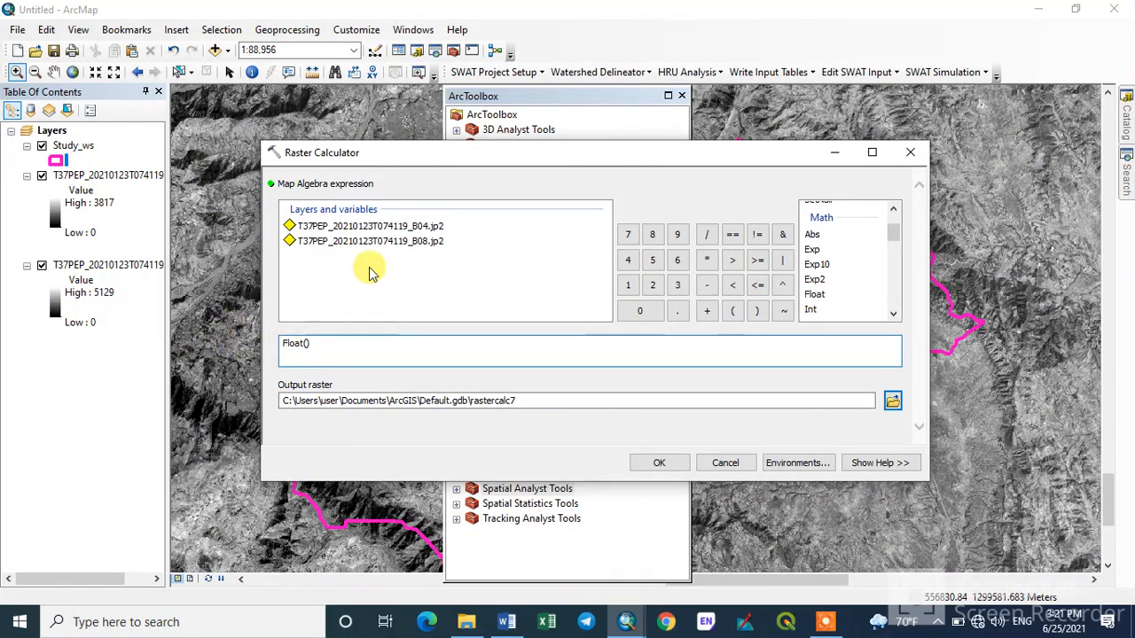
double_click(413, 241)
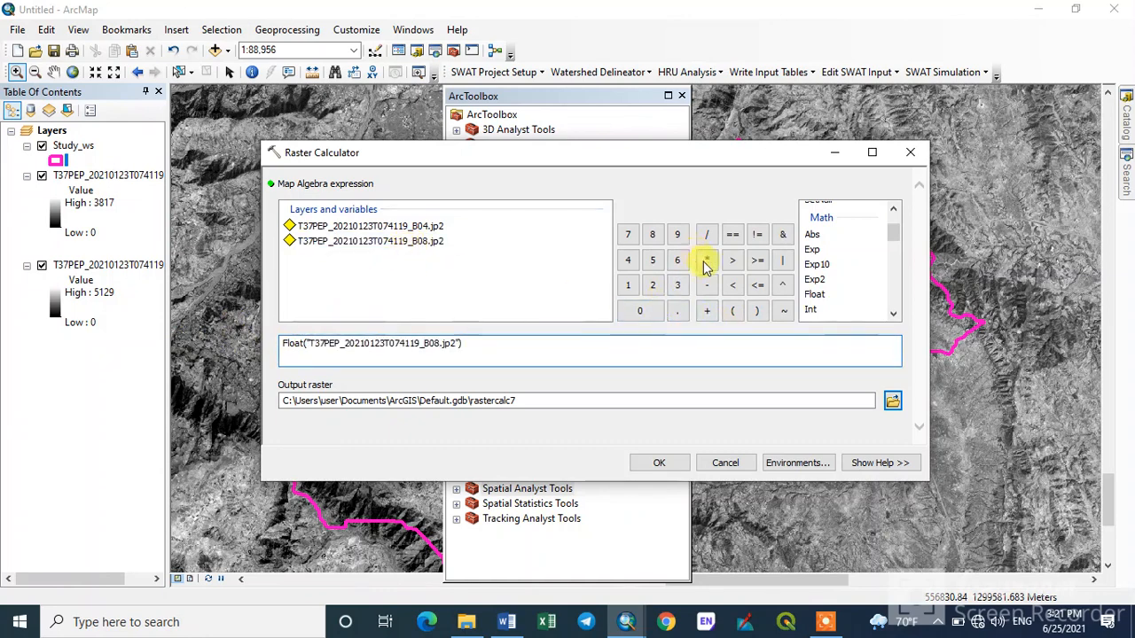
click(706, 290)
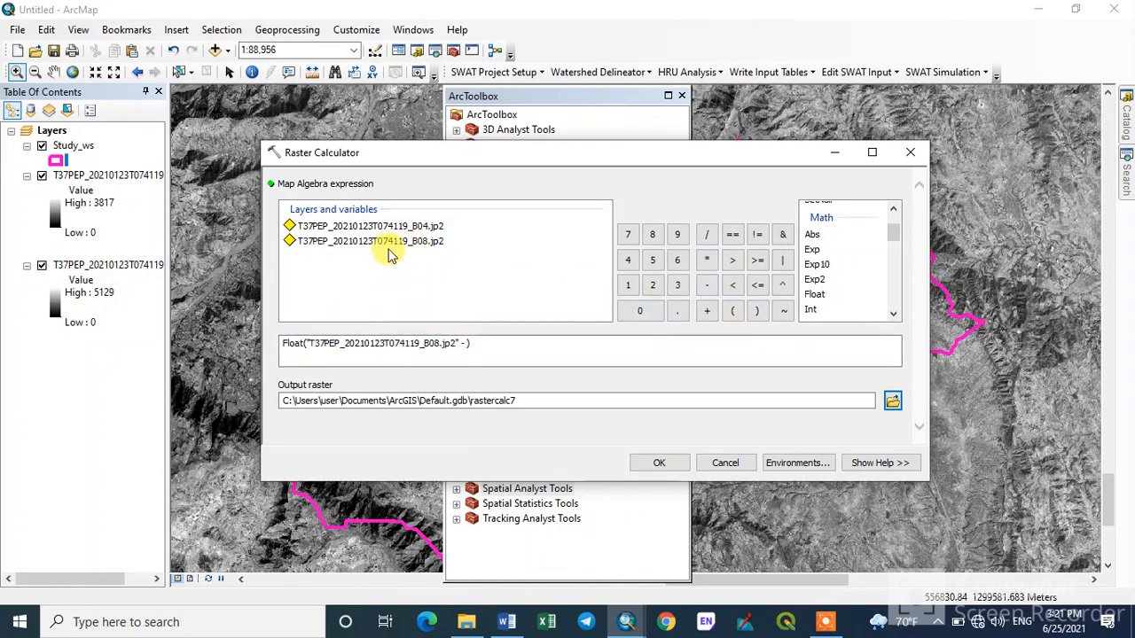
double_click(412, 227)
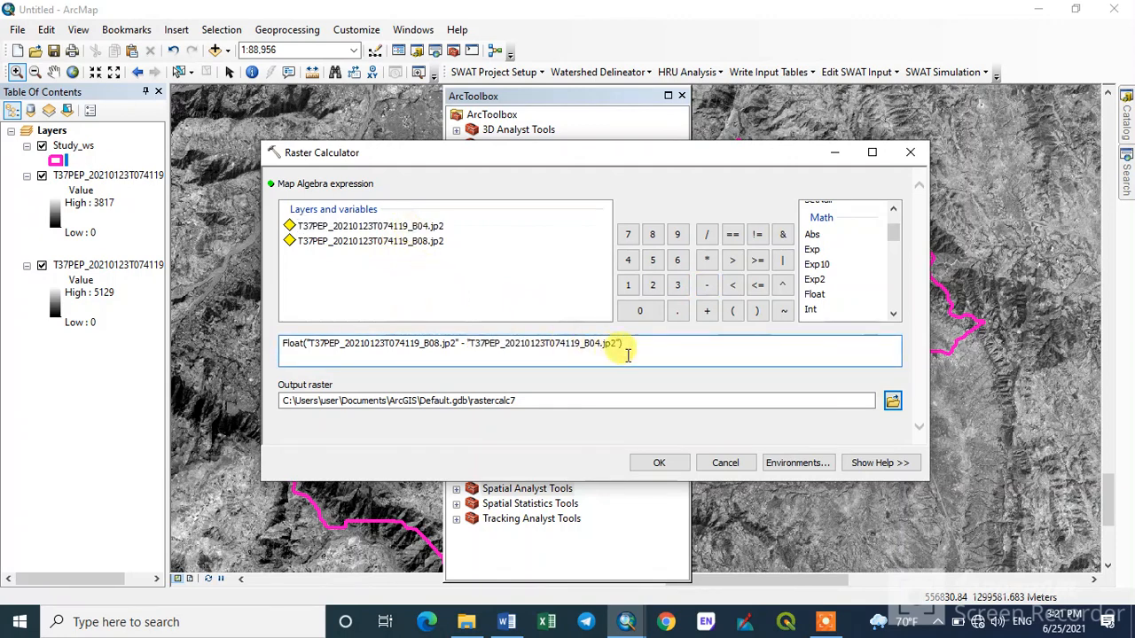
text())
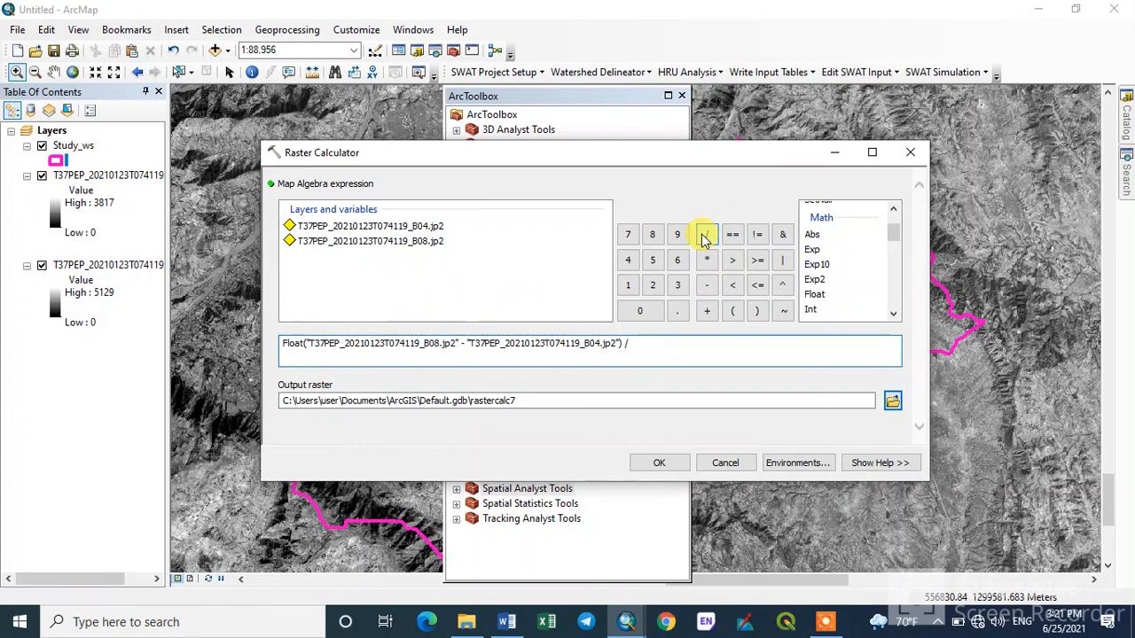
- Complete the expression with the denominator Float("T37PEP_20210123T074119_B08.jp2" + "T37PEP_20210123T074119_B04.jp2")
double_click(815, 297)
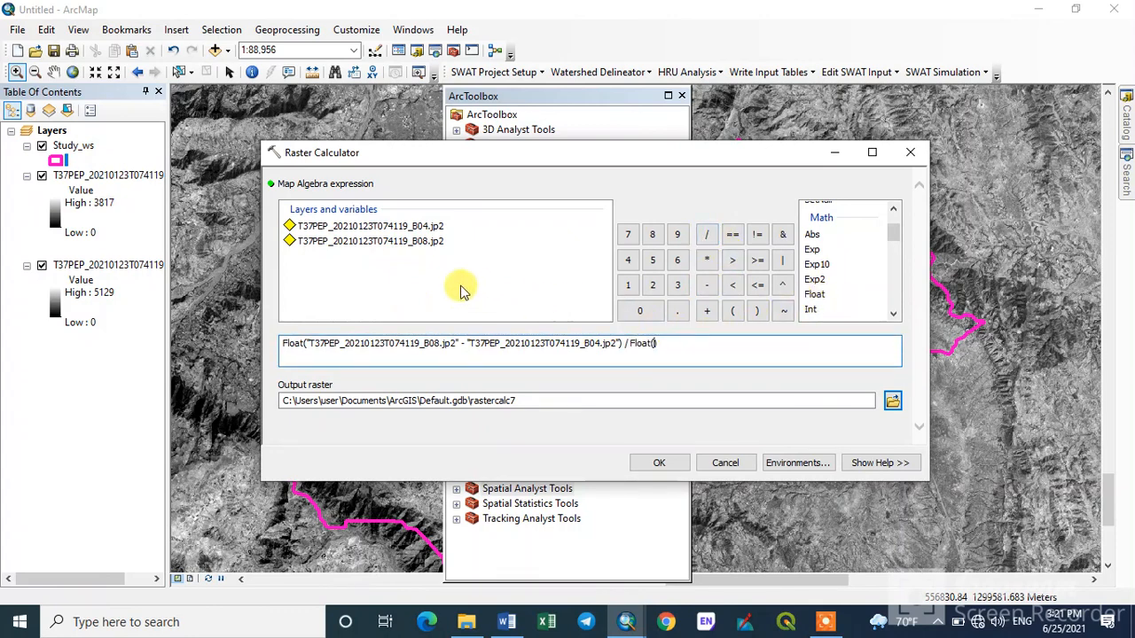
double_click(412, 243)
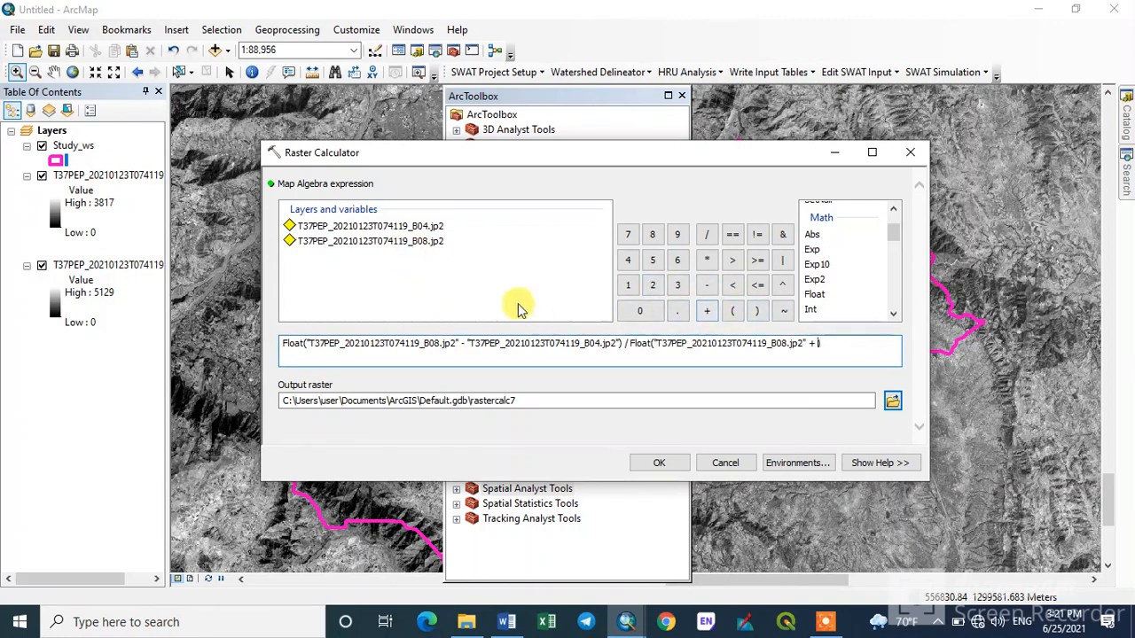
double_click(420, 229)
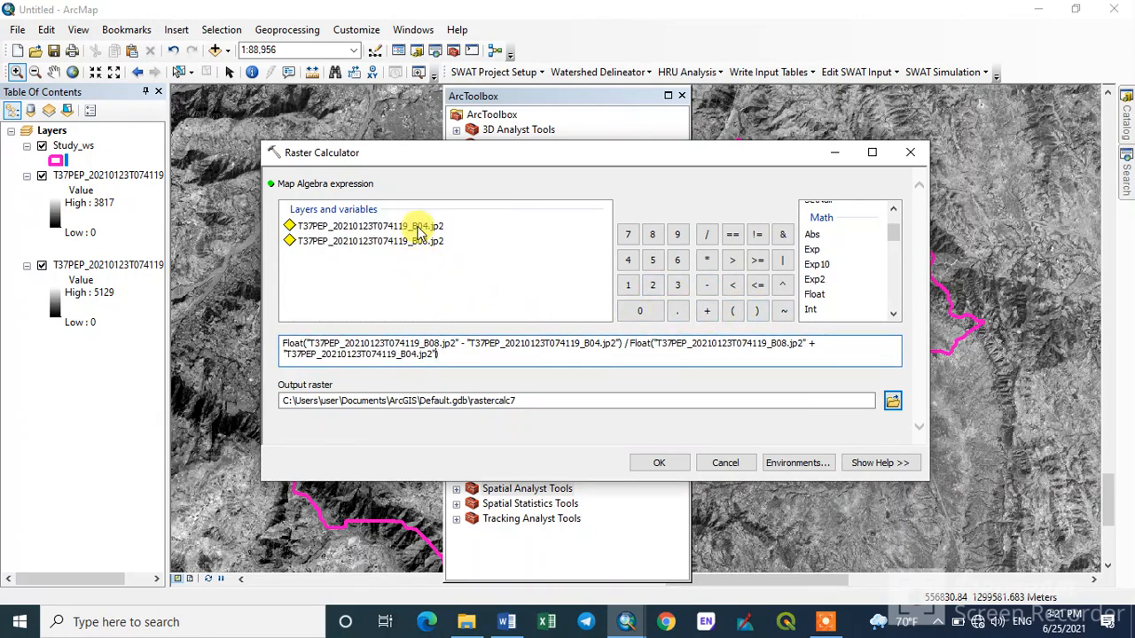
text())
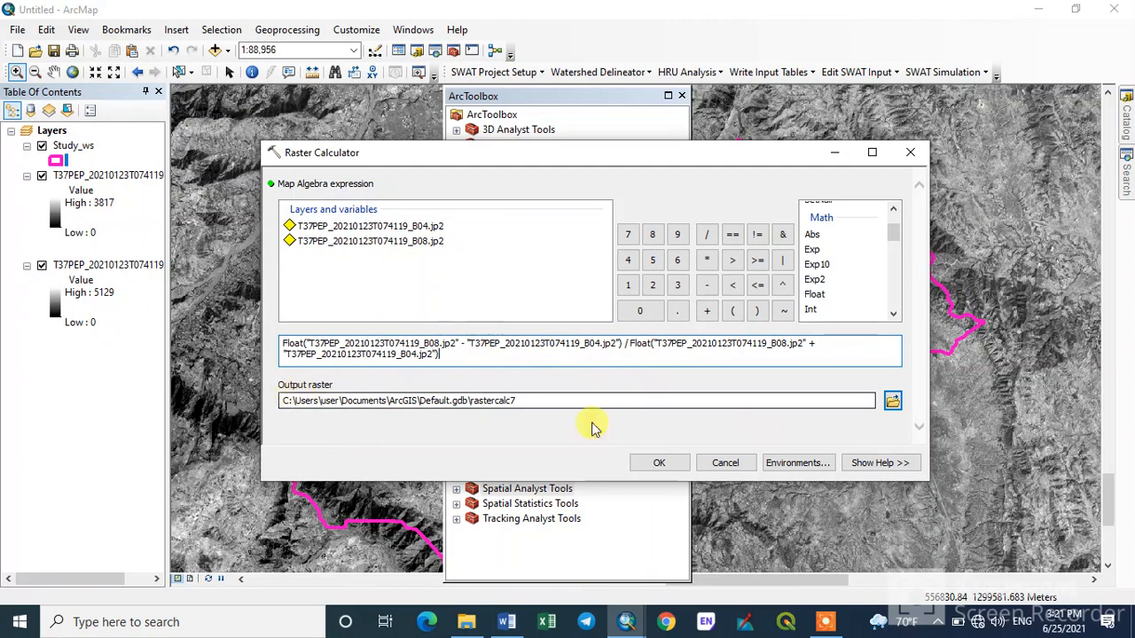
- Set the output raster to AOI_NDVI in the D:\Tutorials folder
click(893, 403)
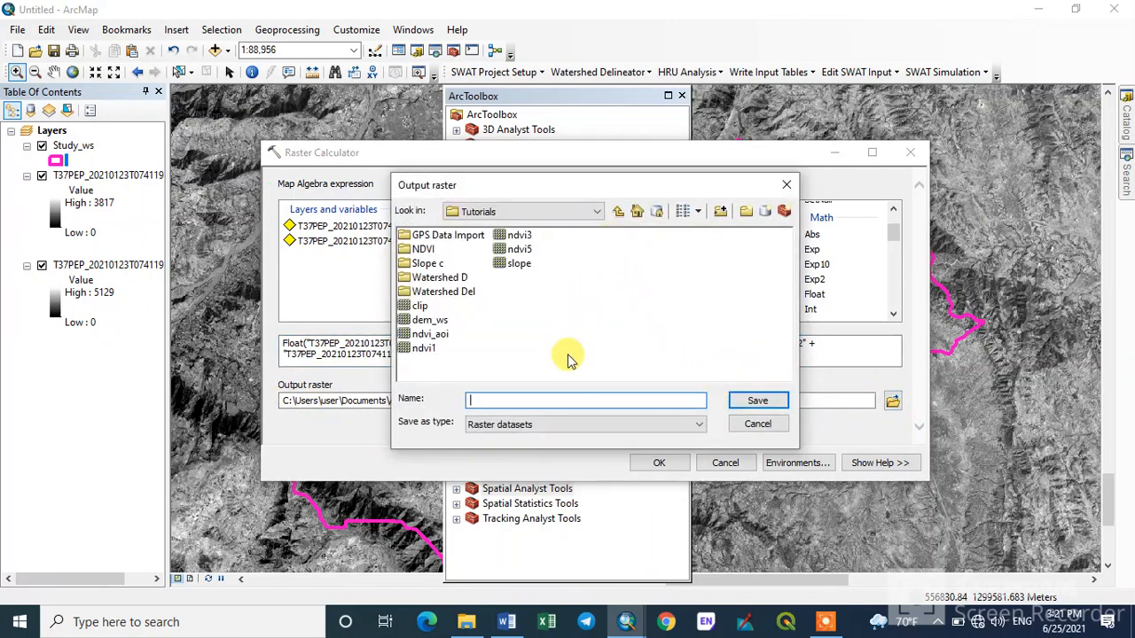
text(S)
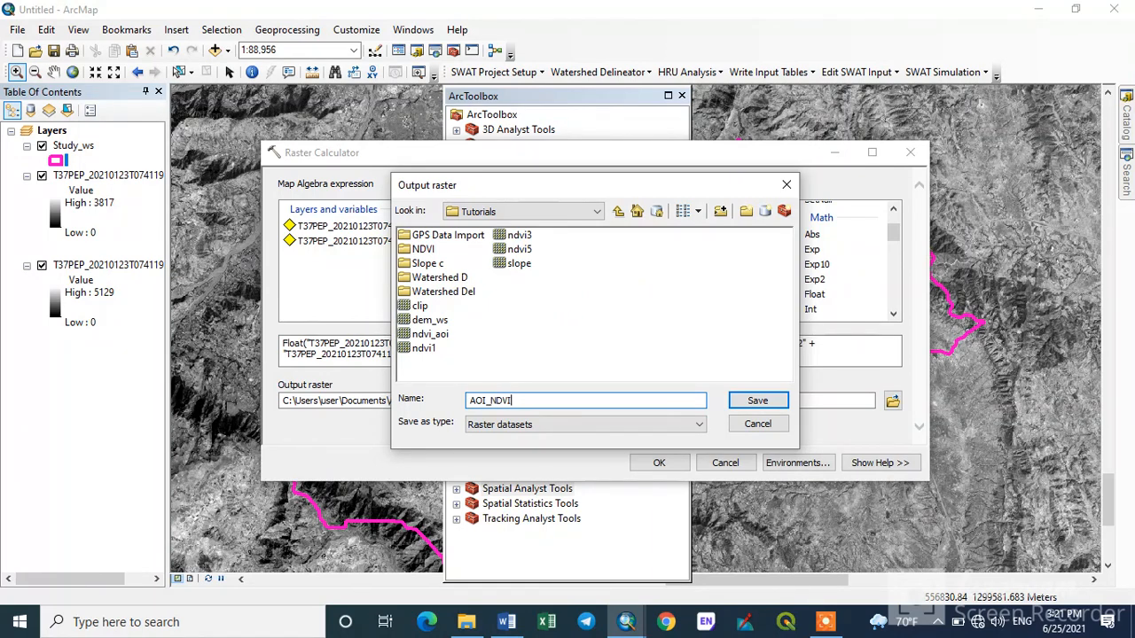
click(776, 399)
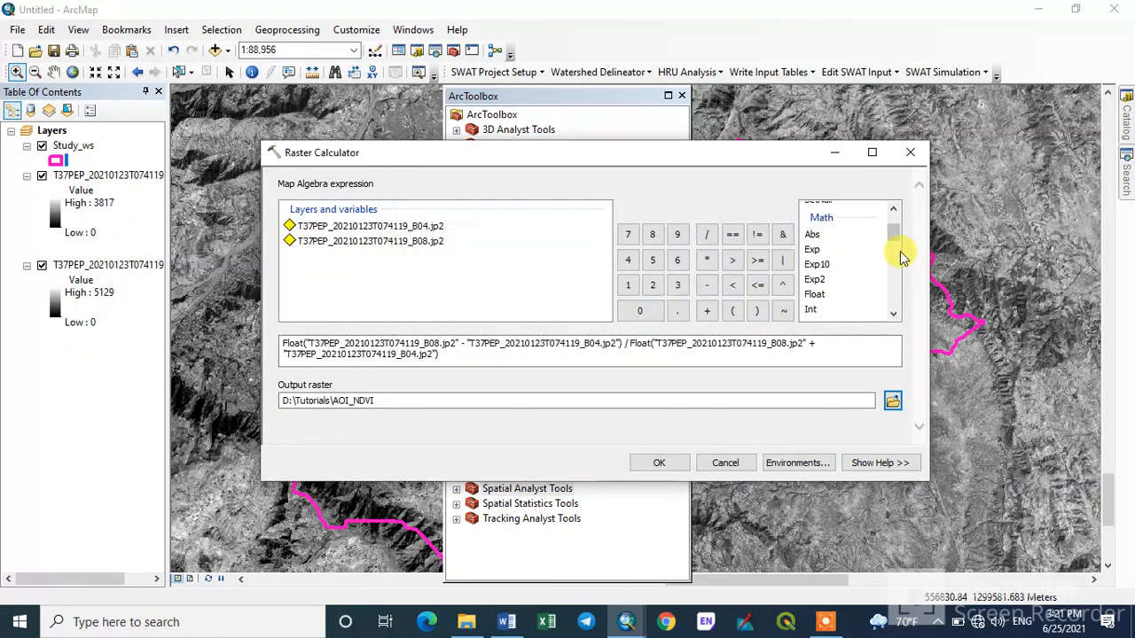
click(655, 464)
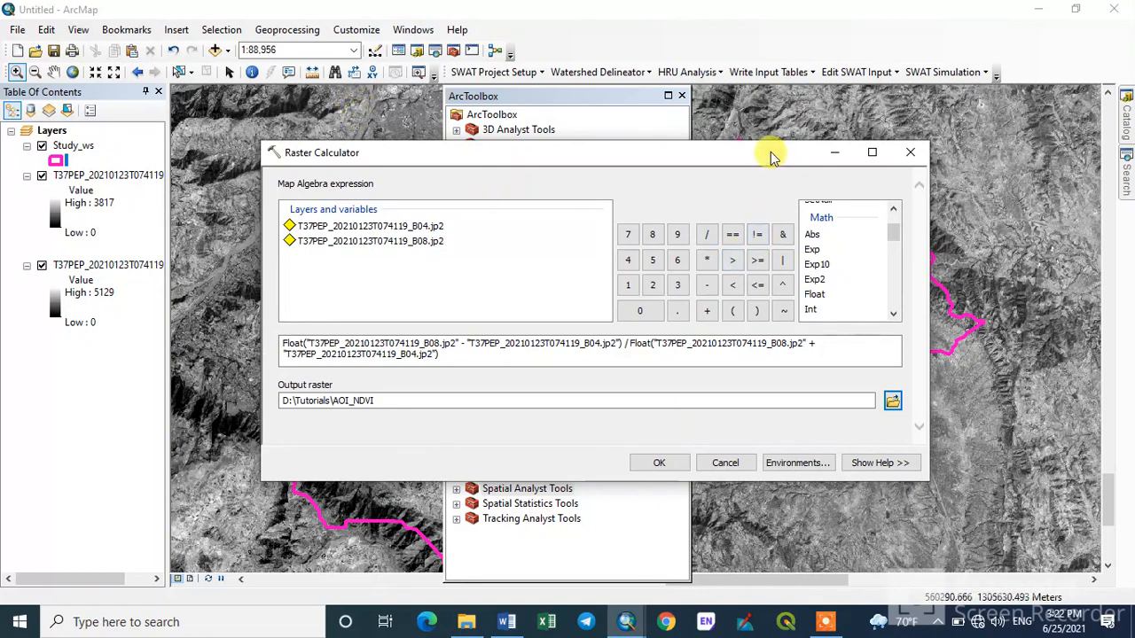
- Set the processing extent in the Raster Calculator's environment settings to Same as layer Study_ws
drag(768, 156, 585, 157)
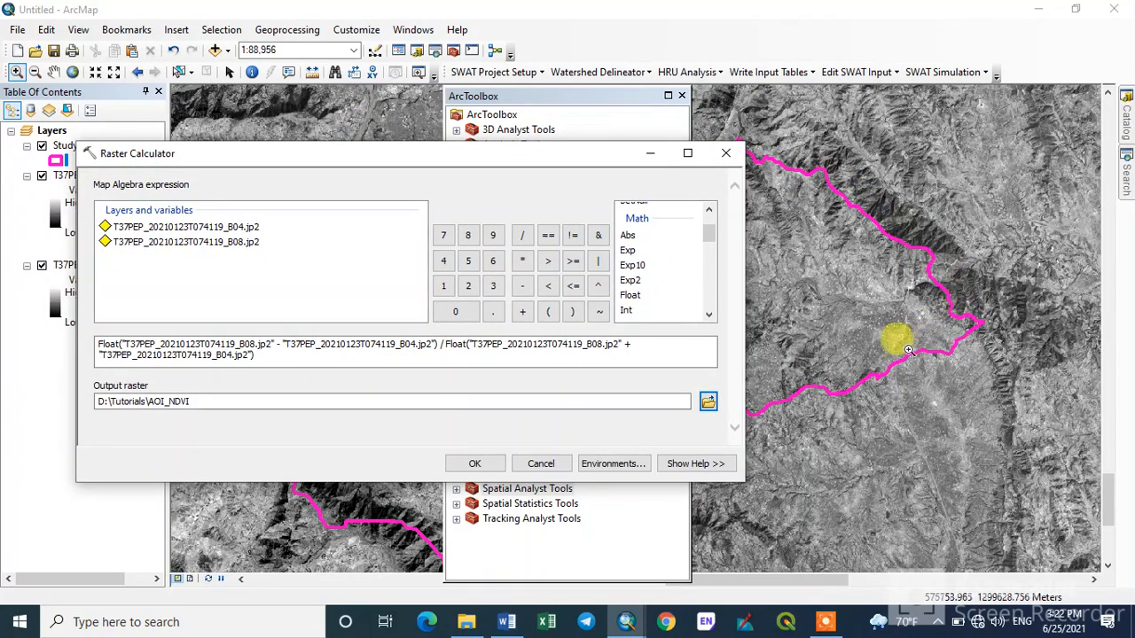
drag(450, 157, 623, 148)
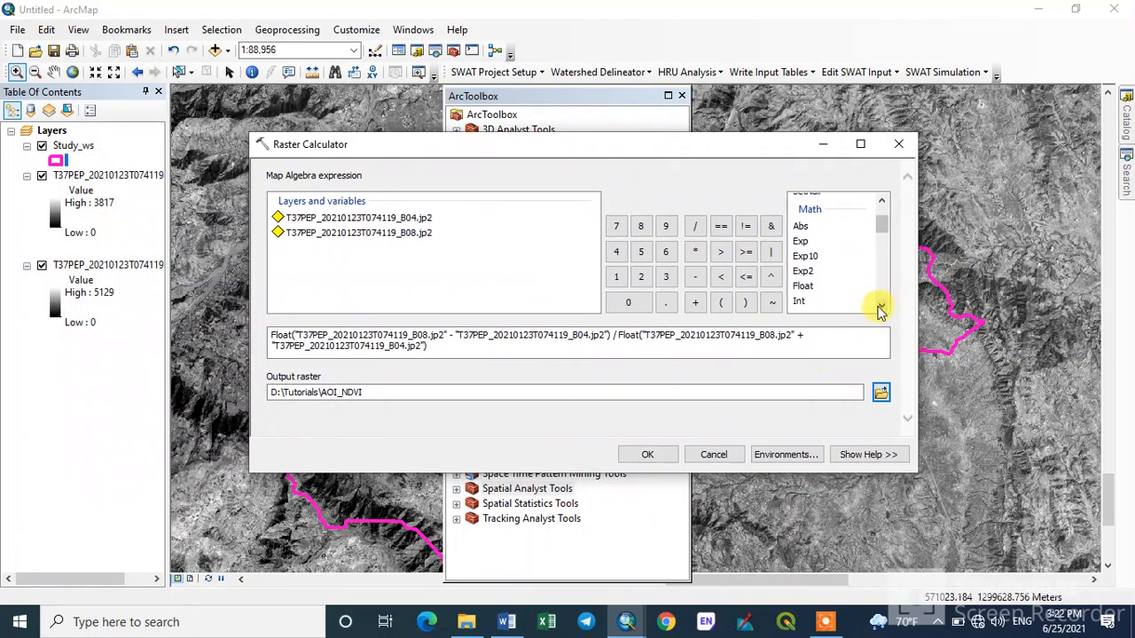
click(787, 457)
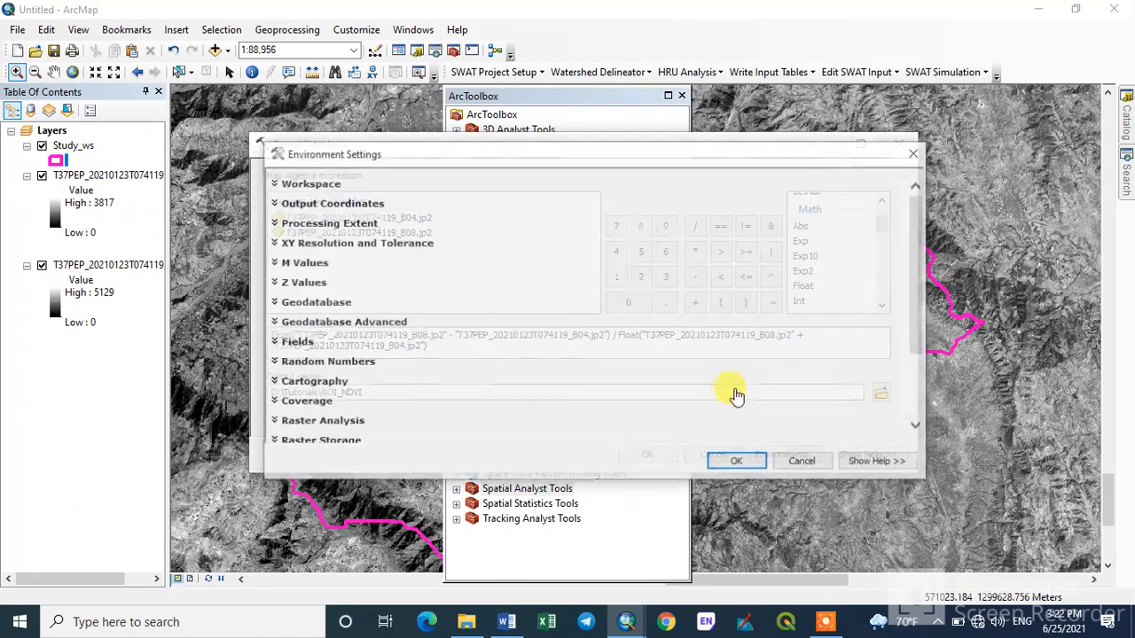
drag(609, 158, 628, 148)
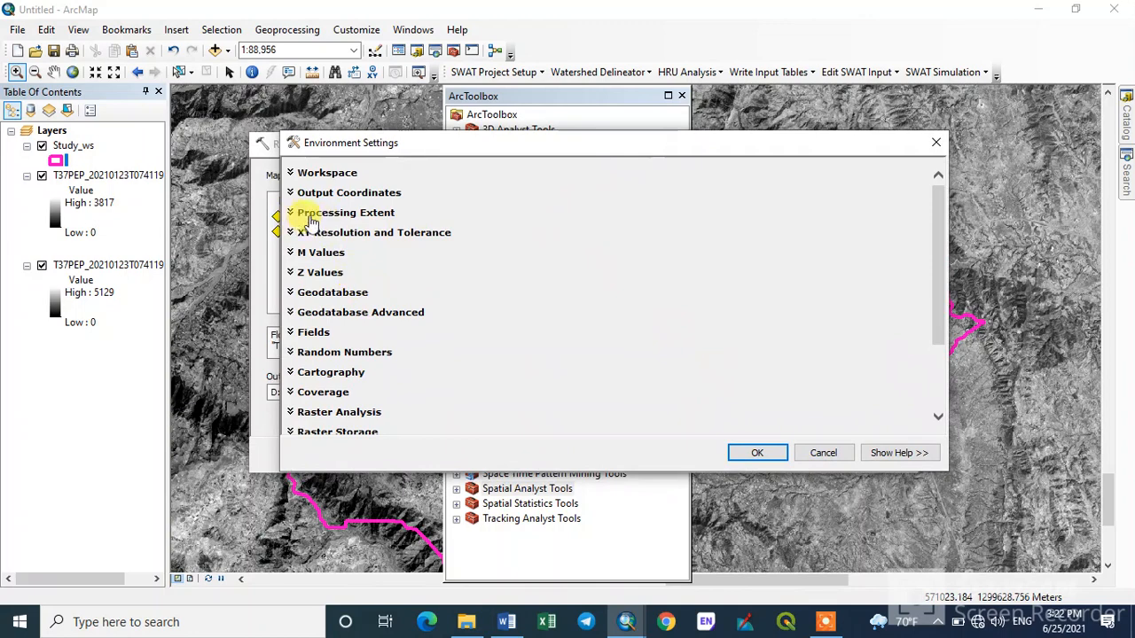
click(352, 213)
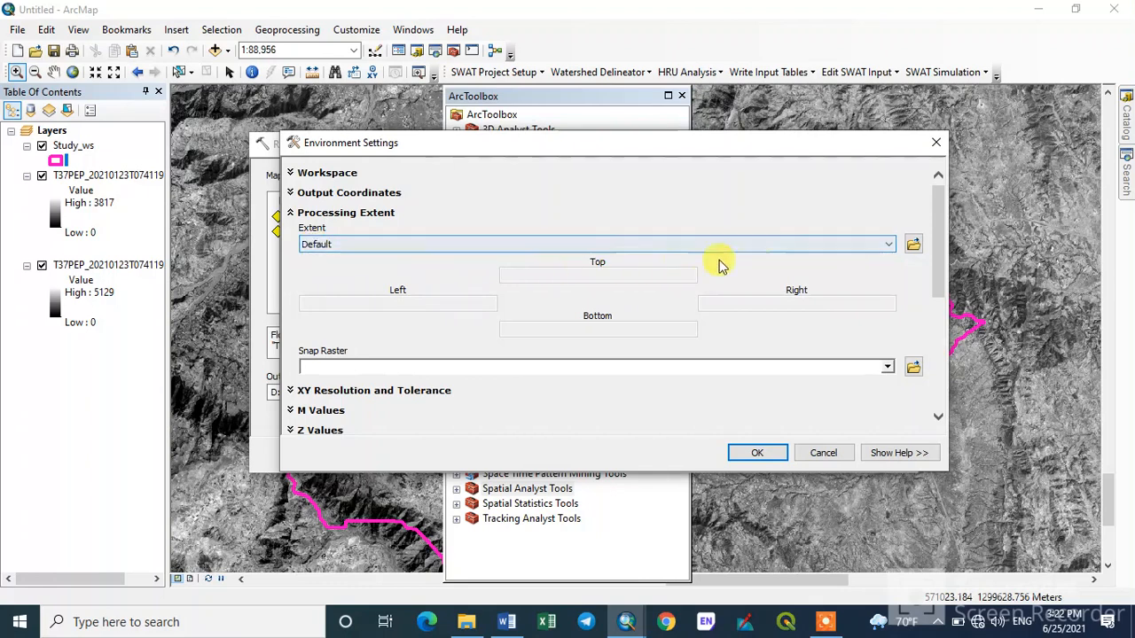
click(889, 245)
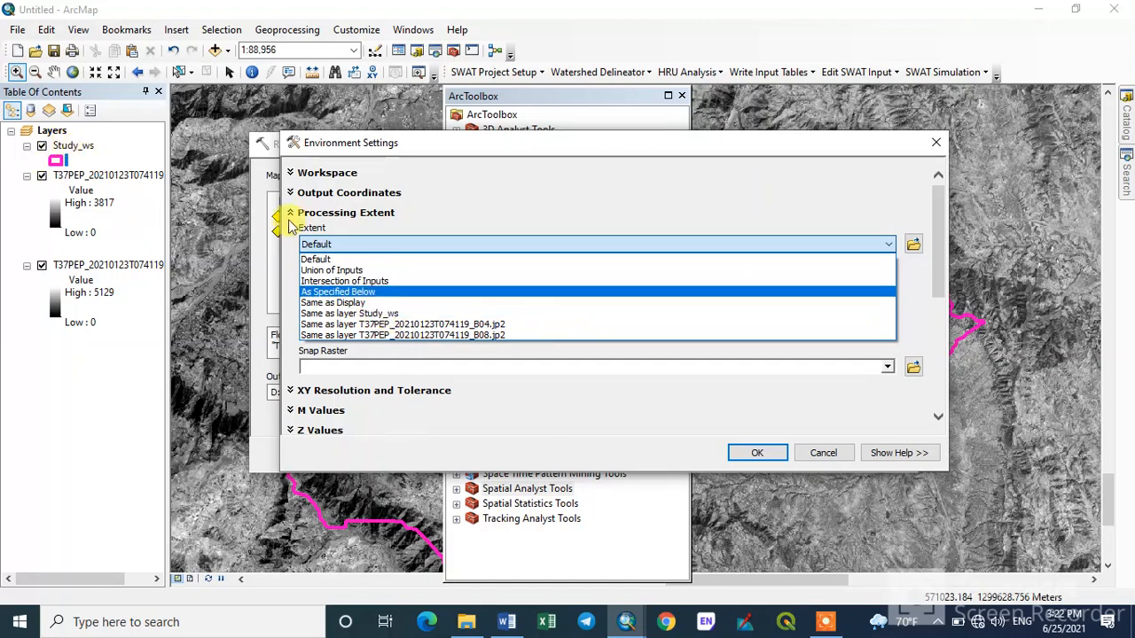
click(397, 315)
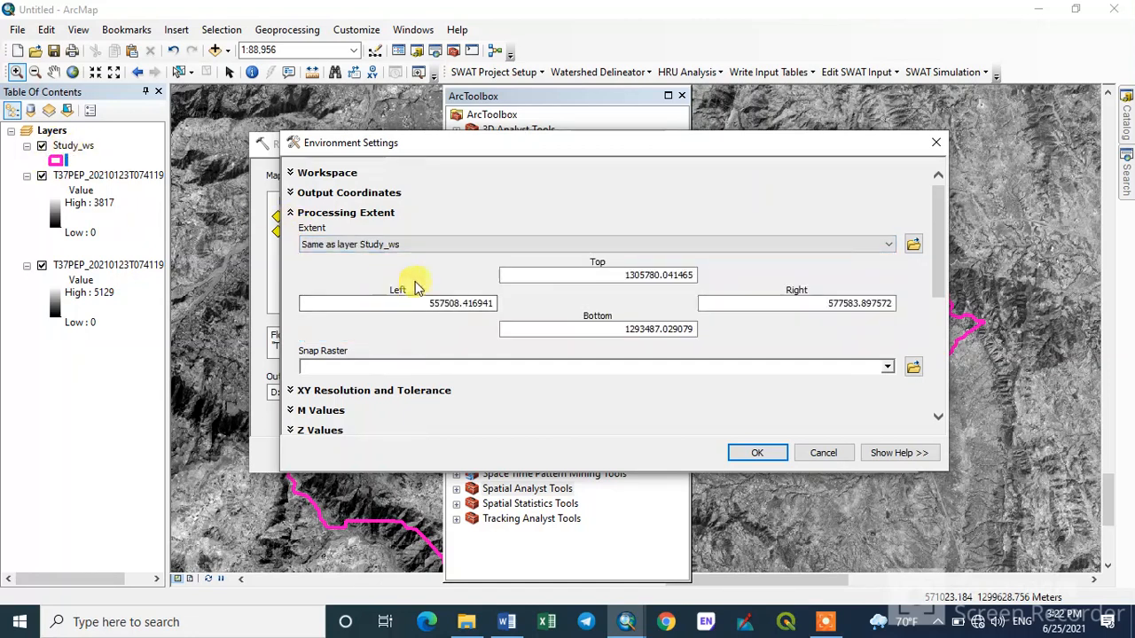
- Set the raster analysis mask to Study_ws in the environment settings and accept them
drag(937, 260, 937, 365)
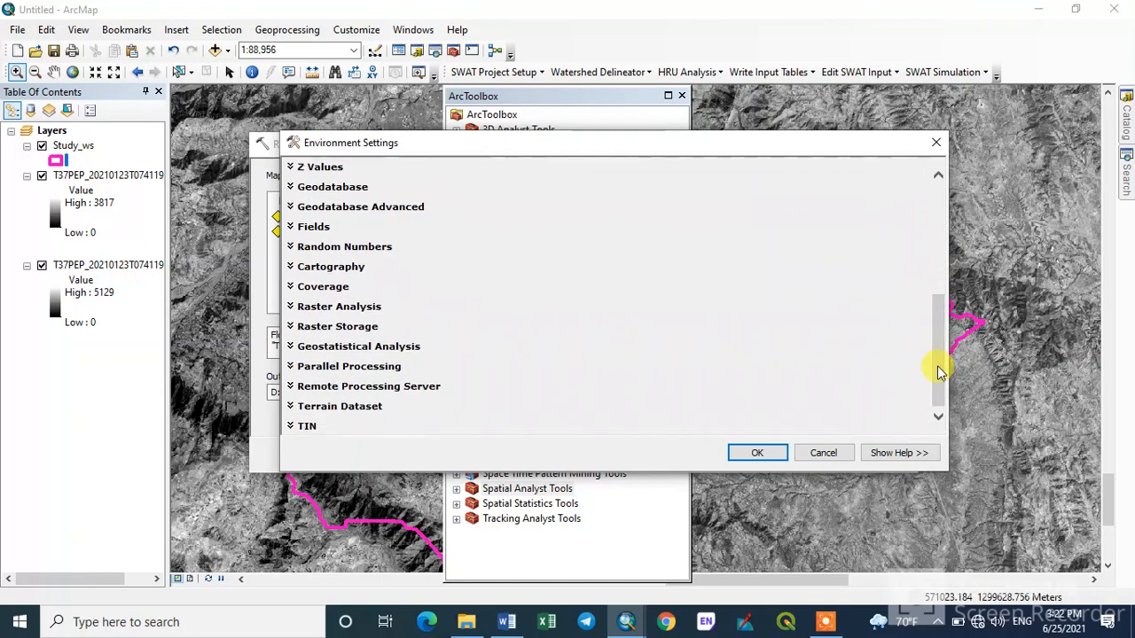
click(334, 315)
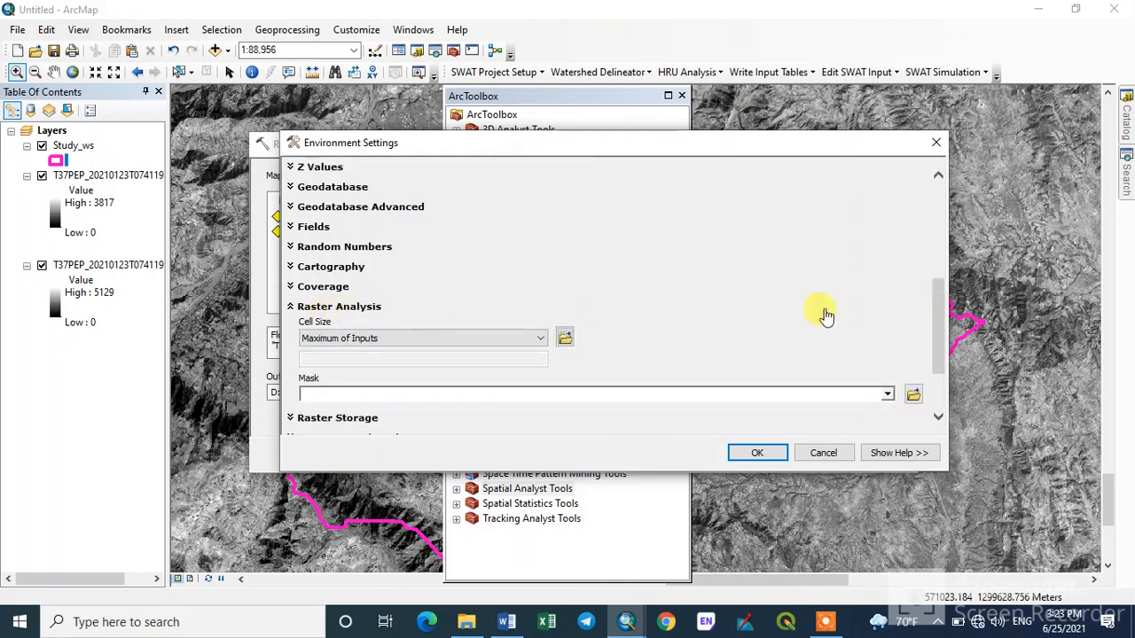
drag(937, 307, 937, 326)
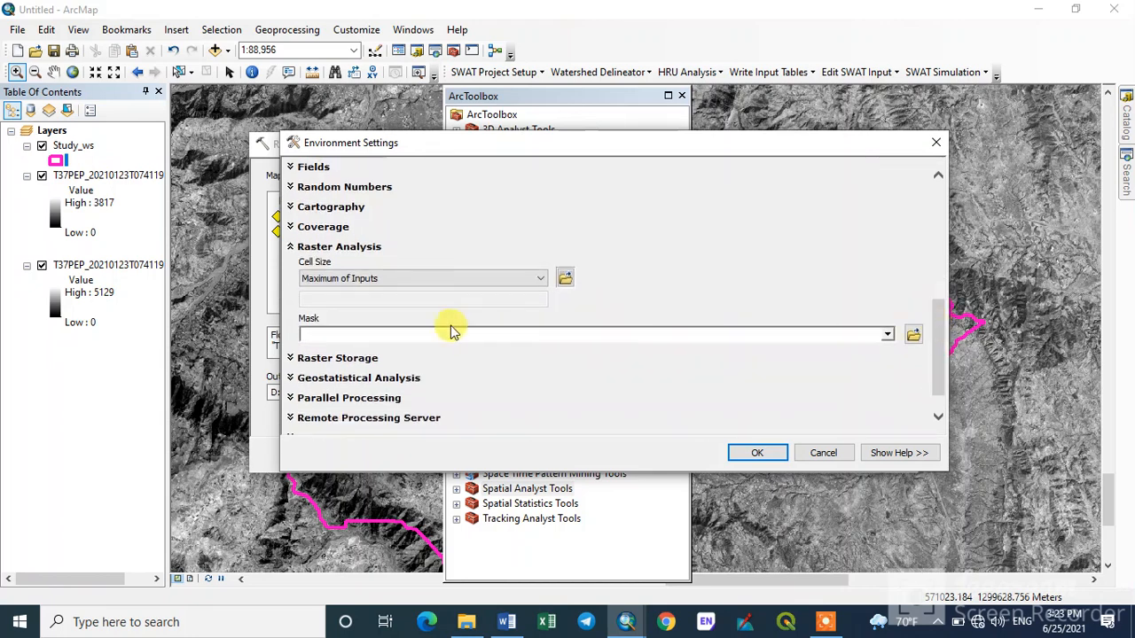
click(888, 335)
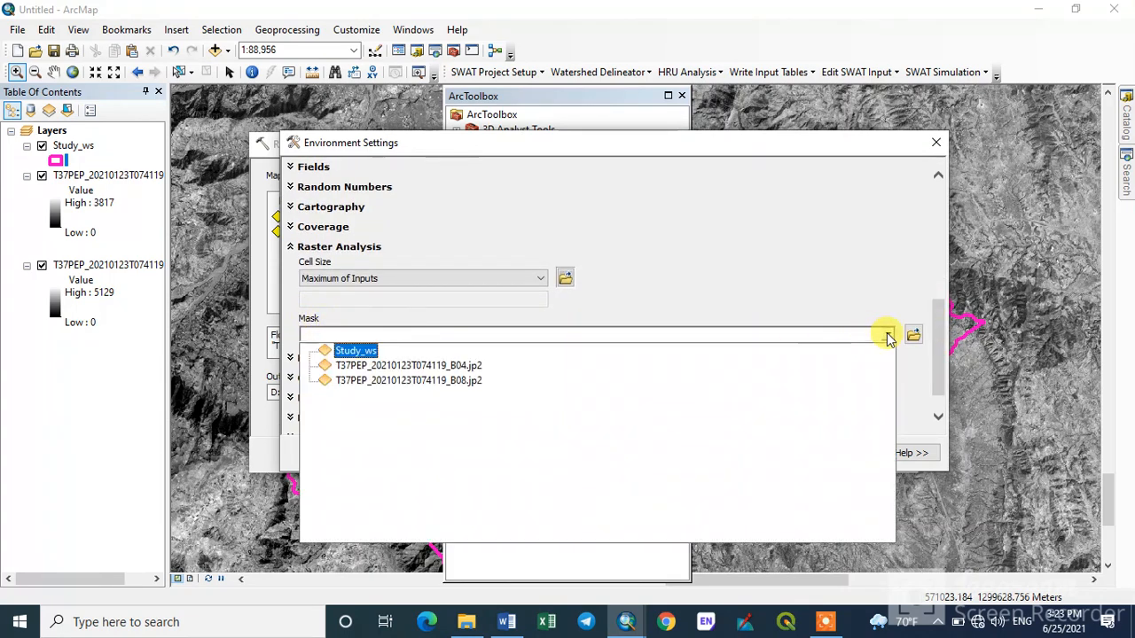
click(357, 351)
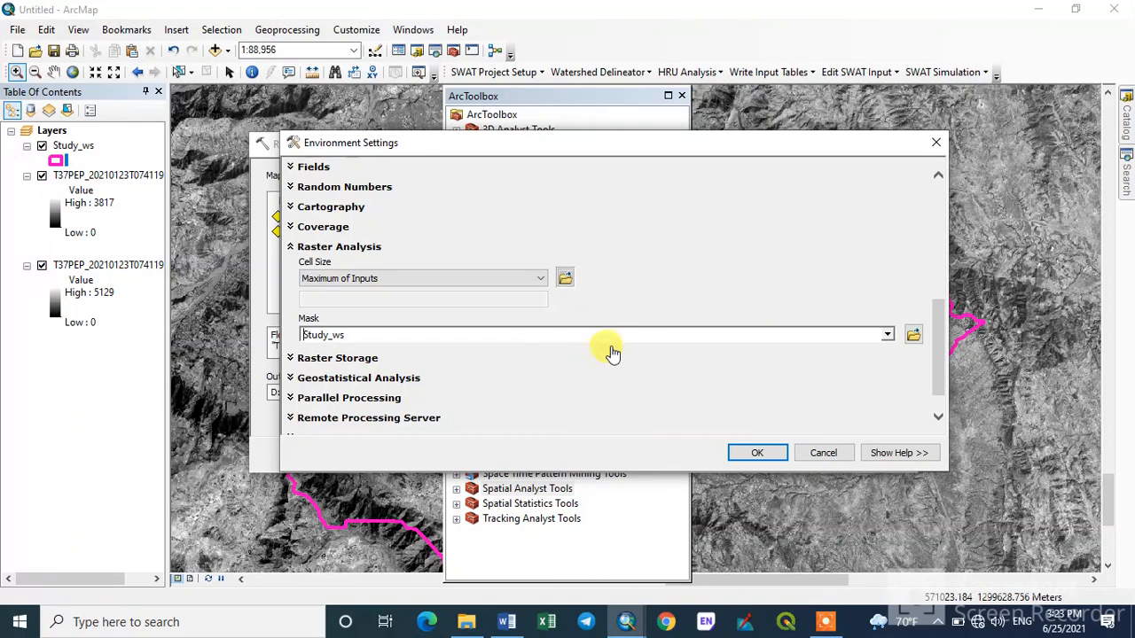
click(763, 454)
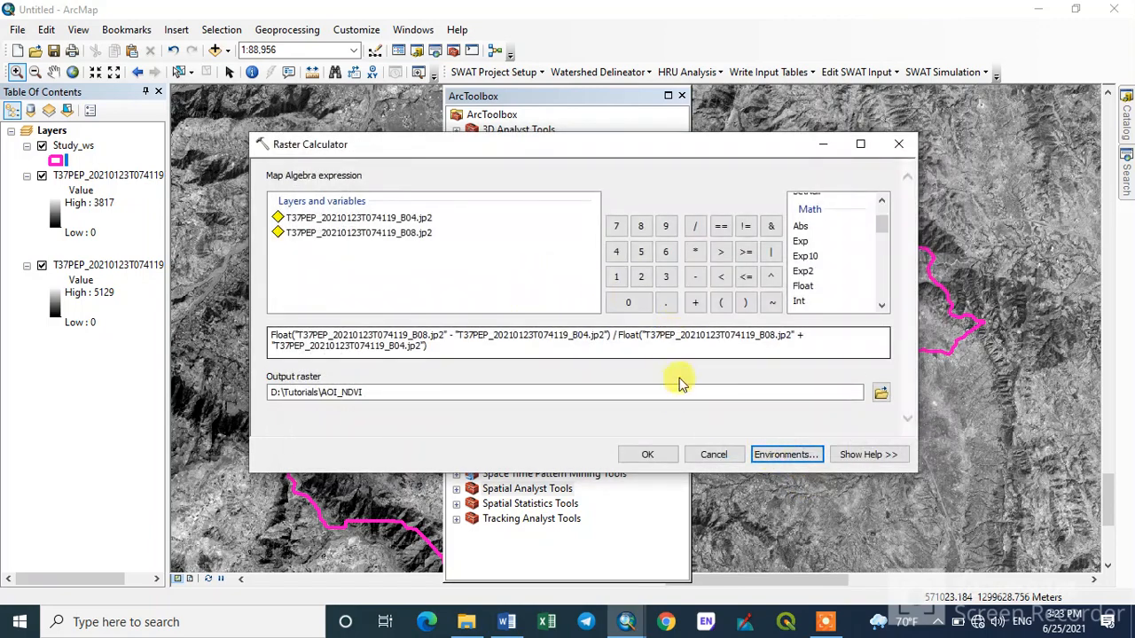
- Run the Raster Calculator to produce the AOI_NDVI raster and close ArcToolbox to clear the map view
click(647, 455)
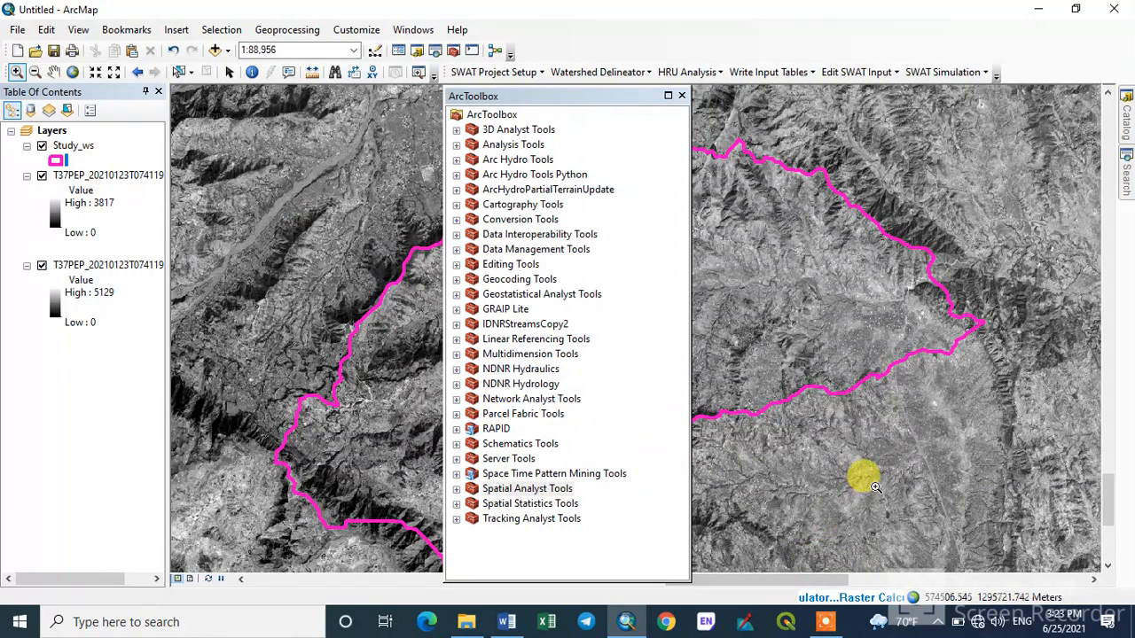
click(593, 97)
drag(592, 98, 461, 98)
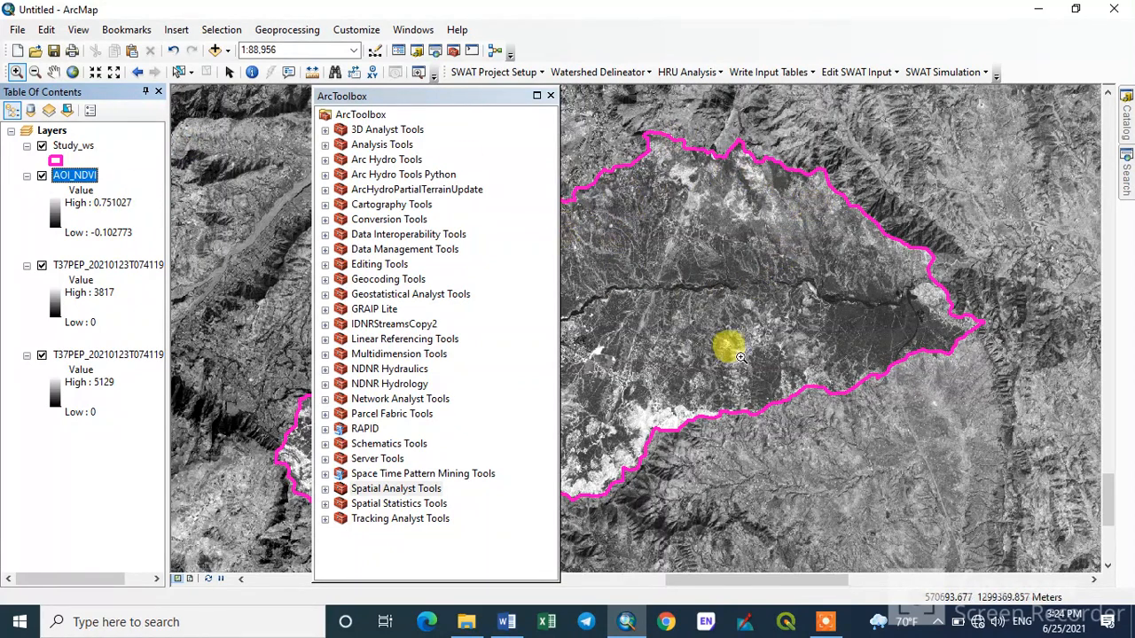
click(551, 95)
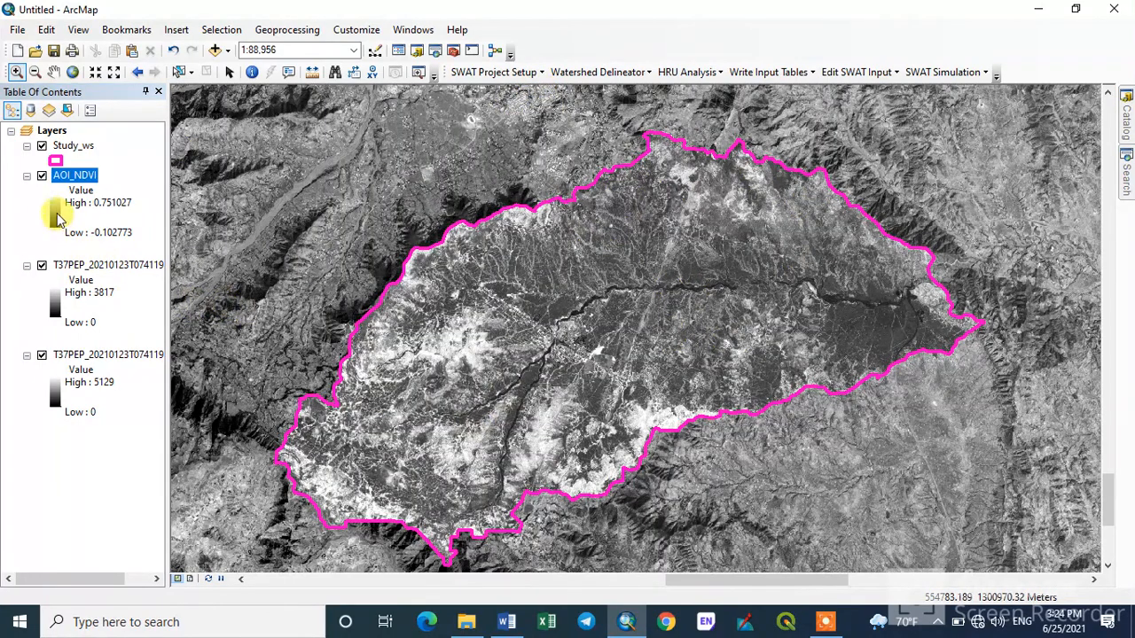
- Apply the yellow-green-dark blue color ramp to the AOI_NDVI layer
click(54, 213)
click(195, 266)
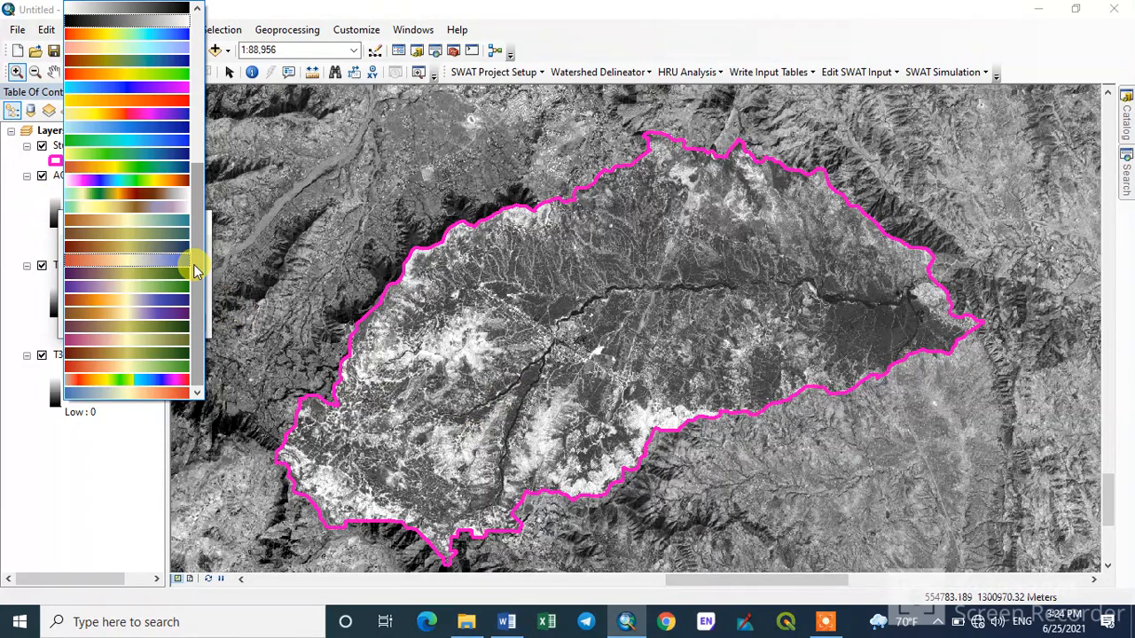
click(128, 158)
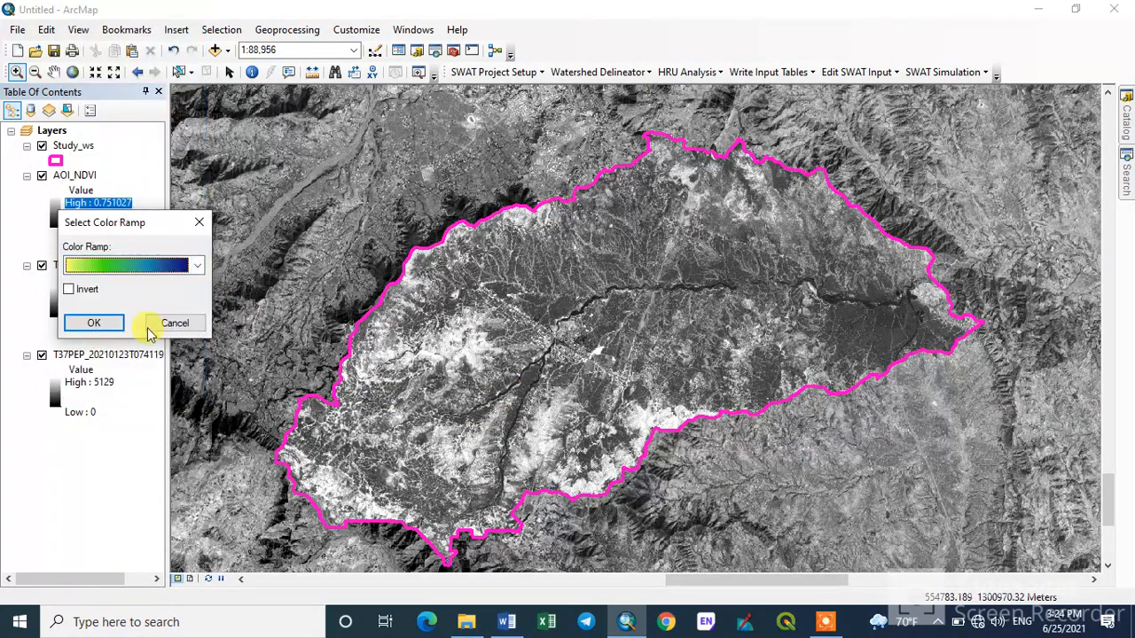
click(96, 324)
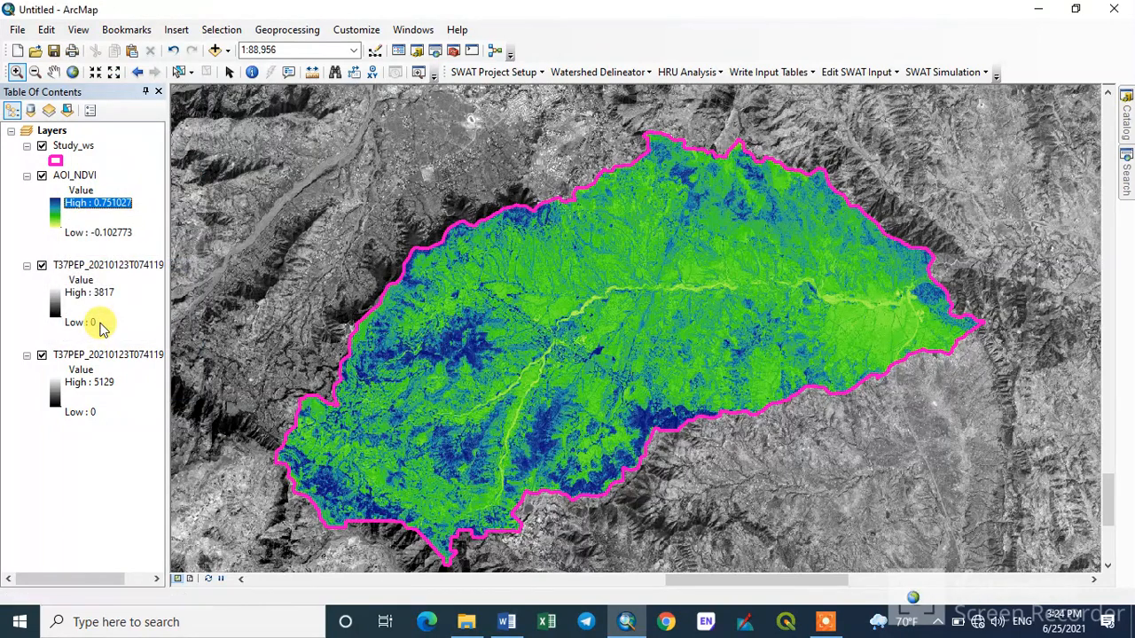
- Apply the orange-yellow-green-dark blue color ramp to the AOI_NDVI layer
click(52, 204)
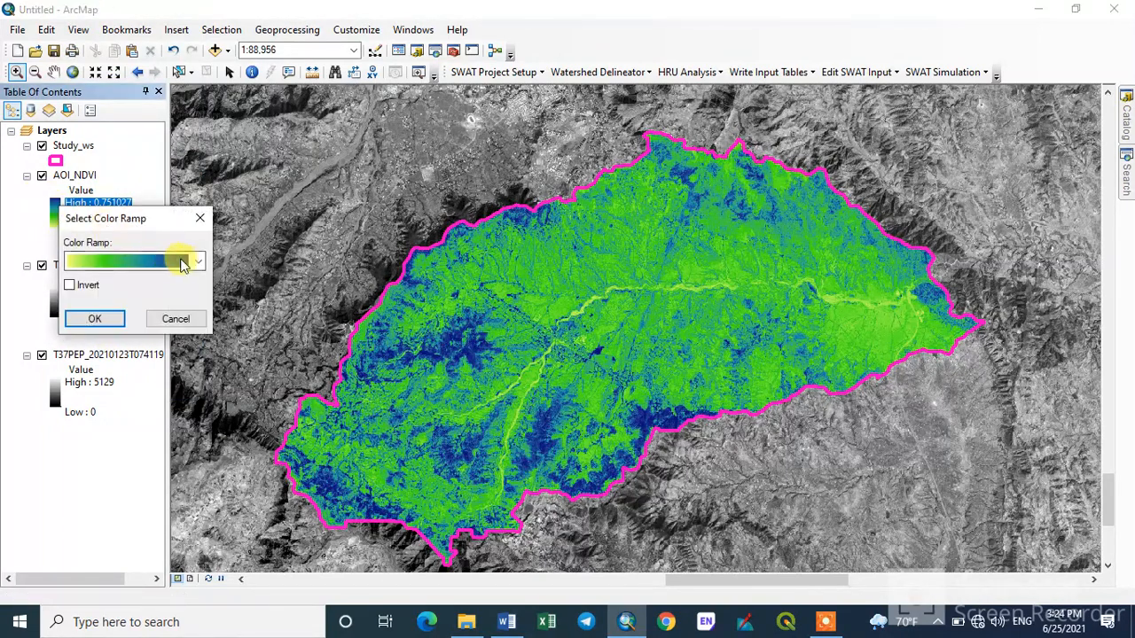
click(196, 260)
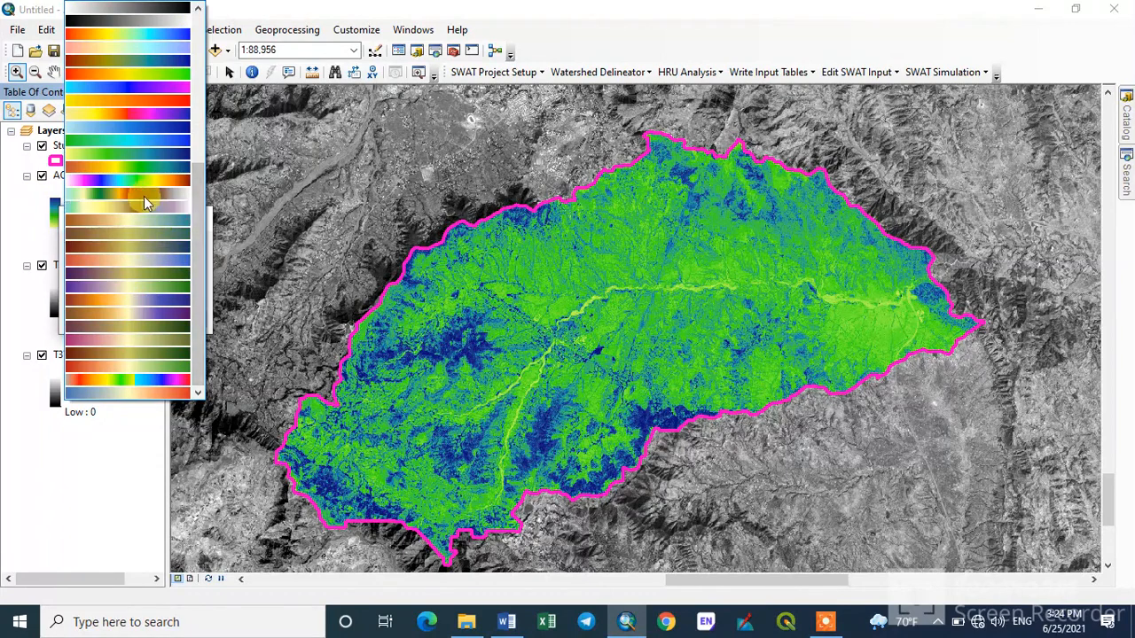
click(130, 171)
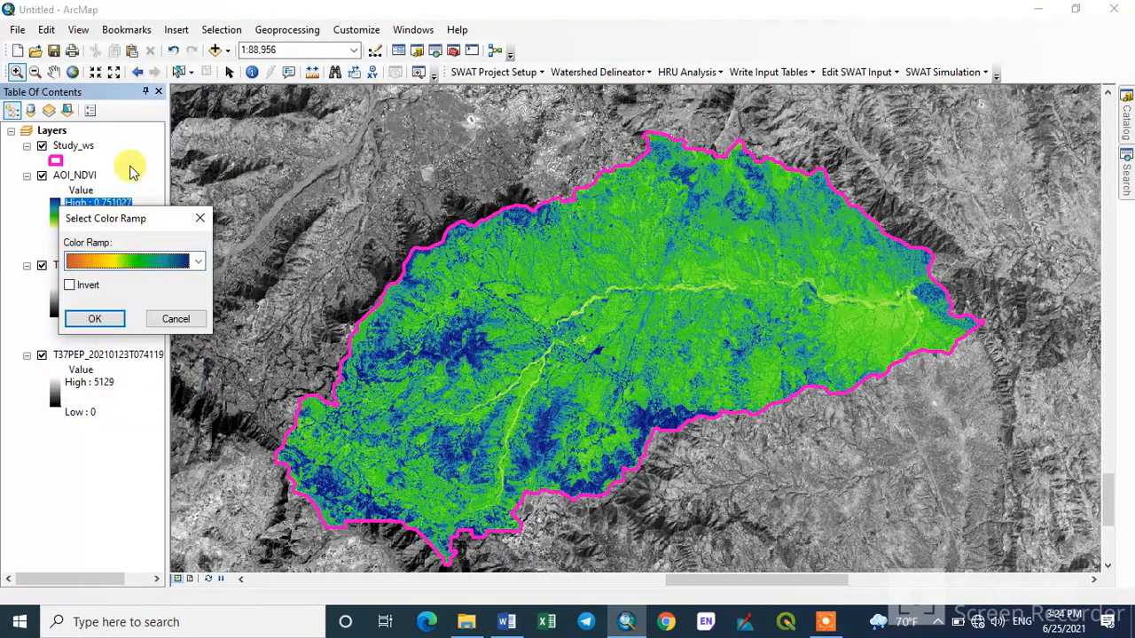
click(99, 320)
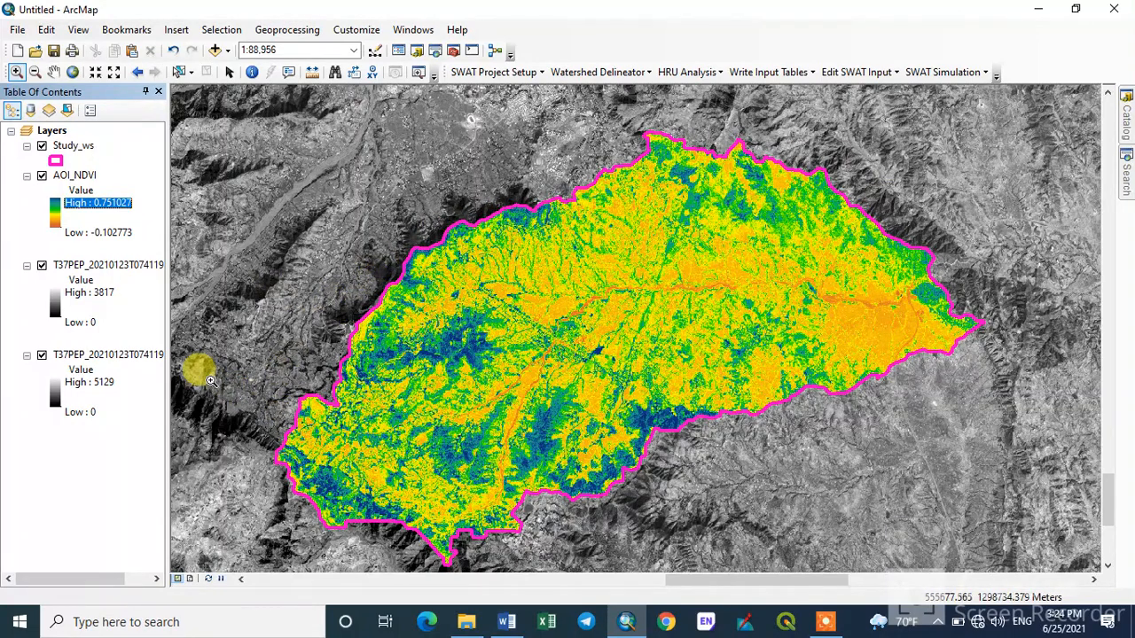
- Turn off the B04 and B08 band layers, leaving only Study_ws and AOI_NDVI displayed
click(42, 265)
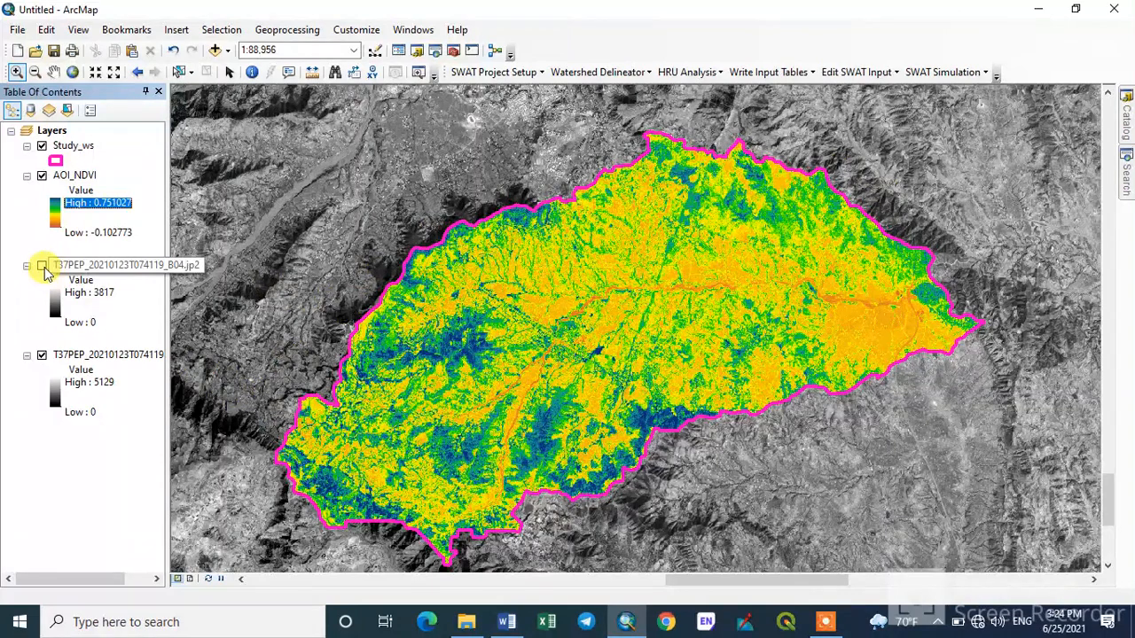
click(42, 355)
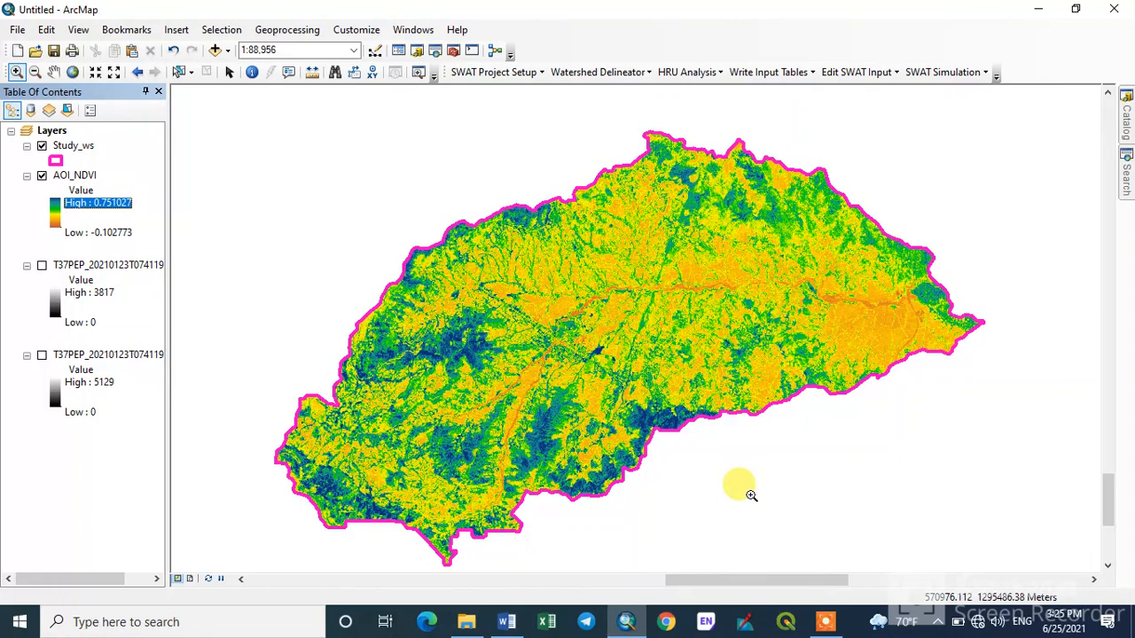
click(825, 621)
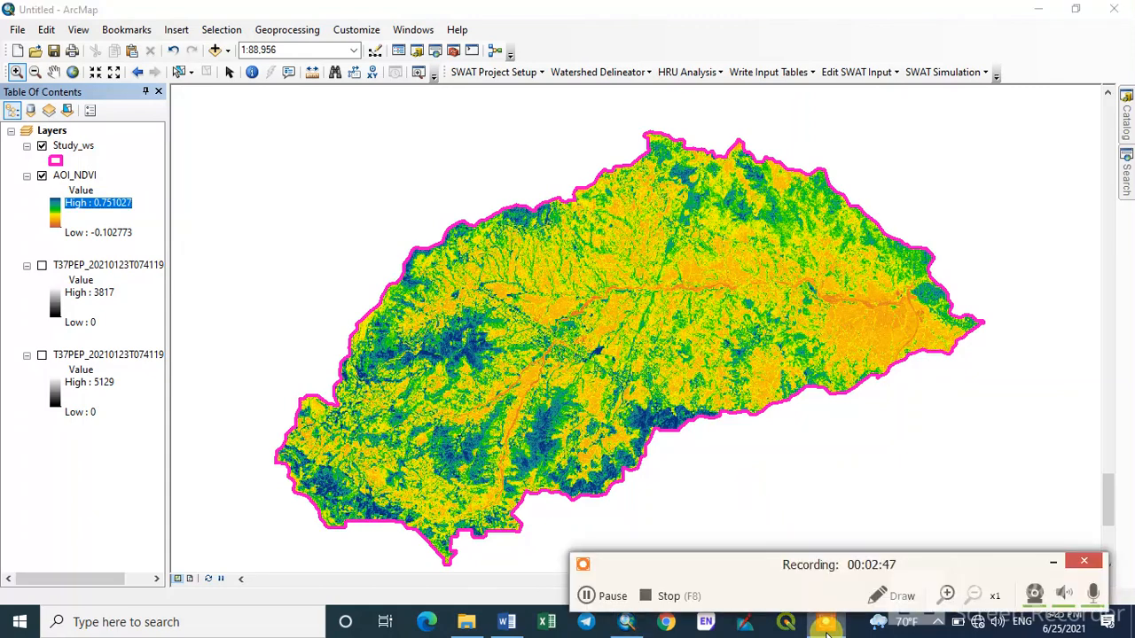